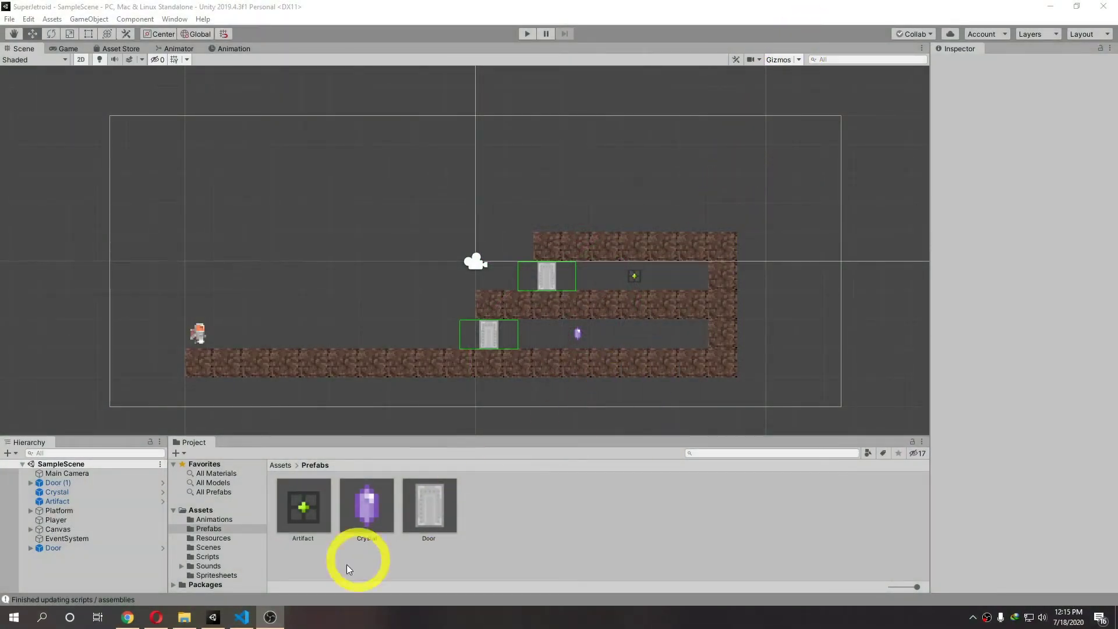
Step: In Spritesheets, collapse door-sprites and expand switch-sprites into frames switch-sprites_0 to _2
click(224, 575)
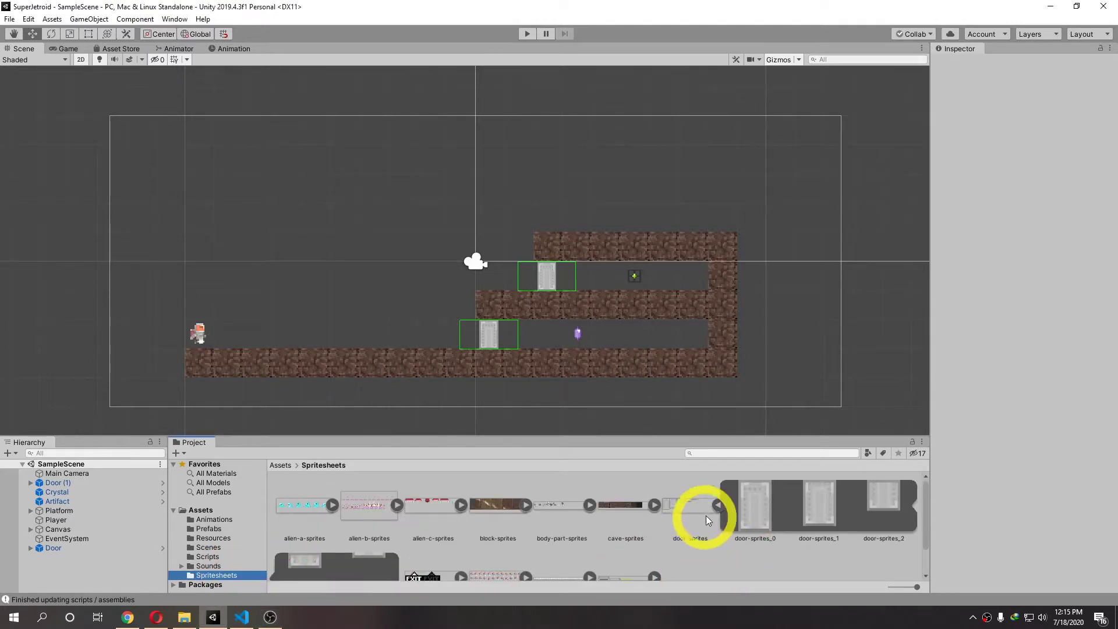
click(718, 505)
scroll(424, 556, down, 2)
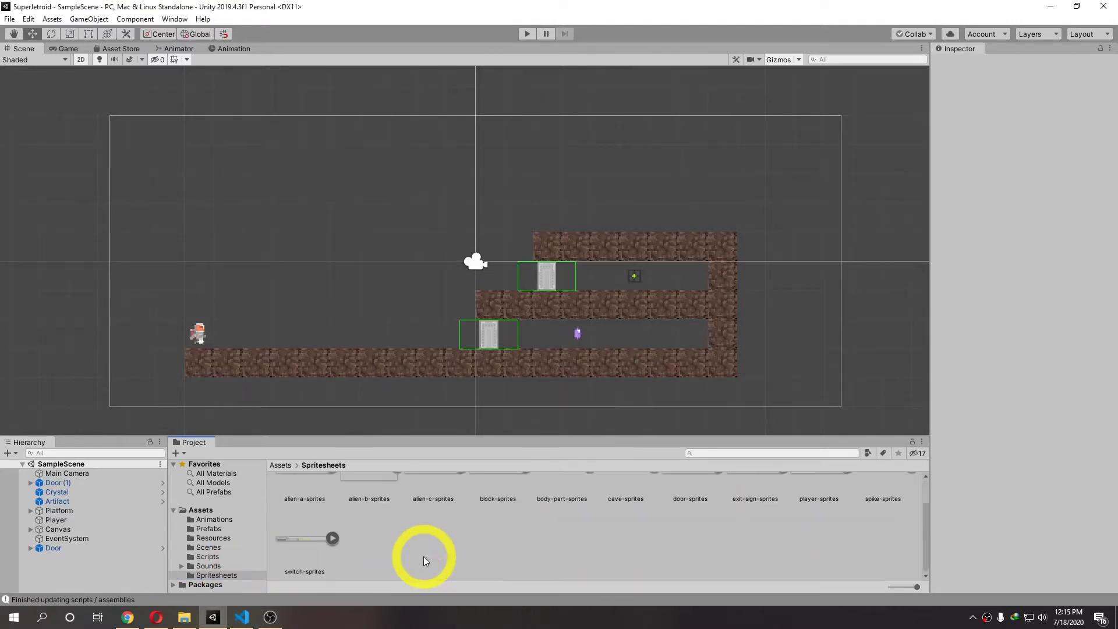
click(331, 539)
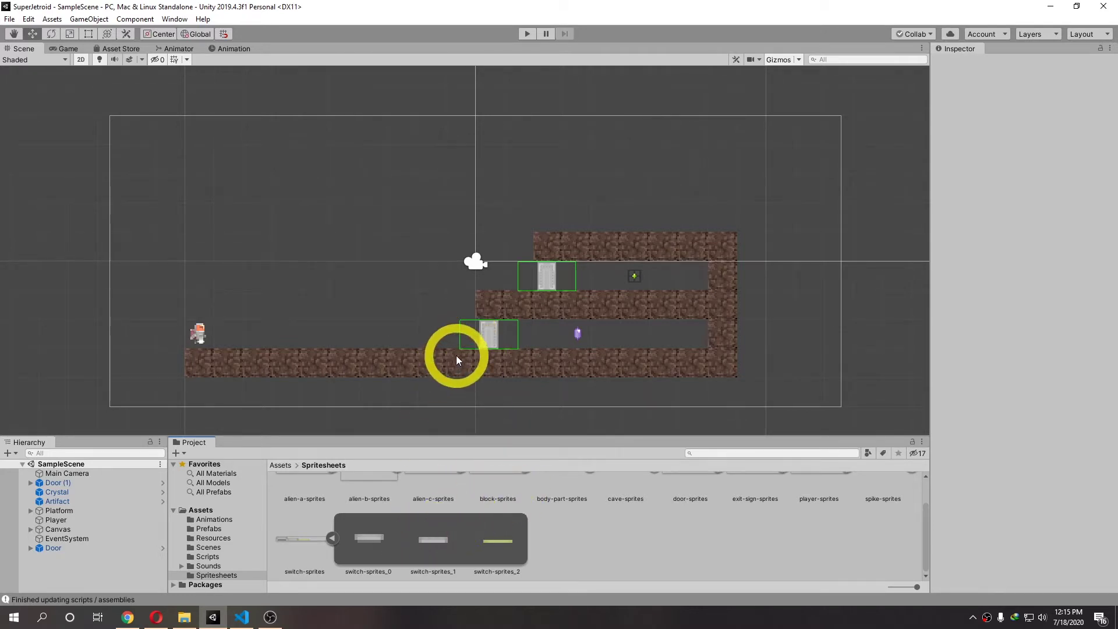
click(243, 619)
Step: Read through the Door.cs and DoorTrigger.cs scripts in Visual Studio Code
click(375, 92)
click(315, 93)
click(227, 93)
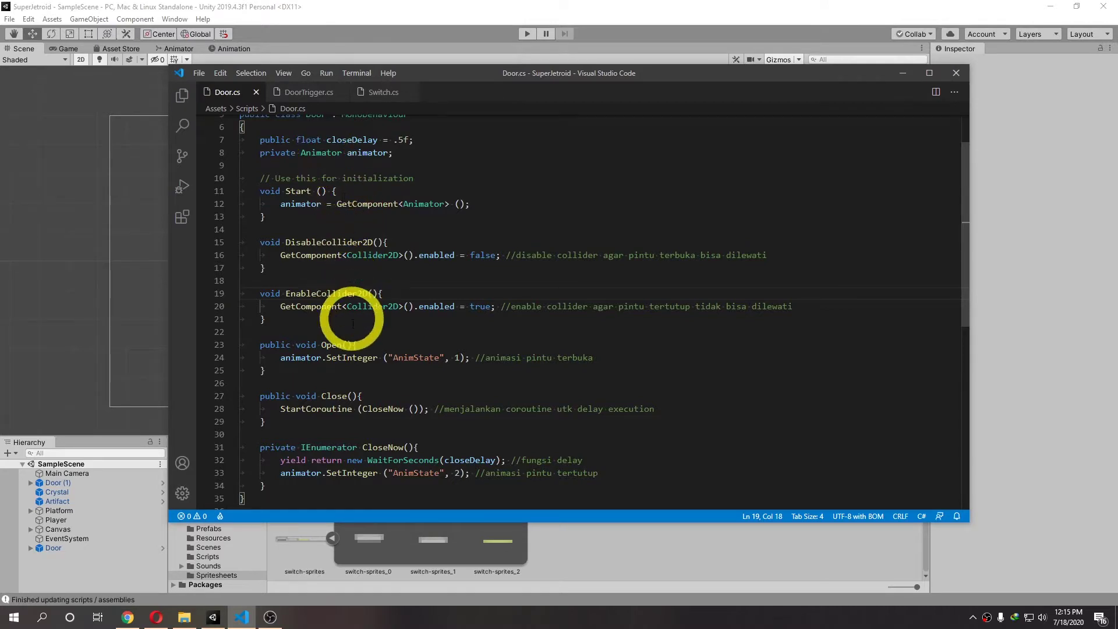
click(308, 92)
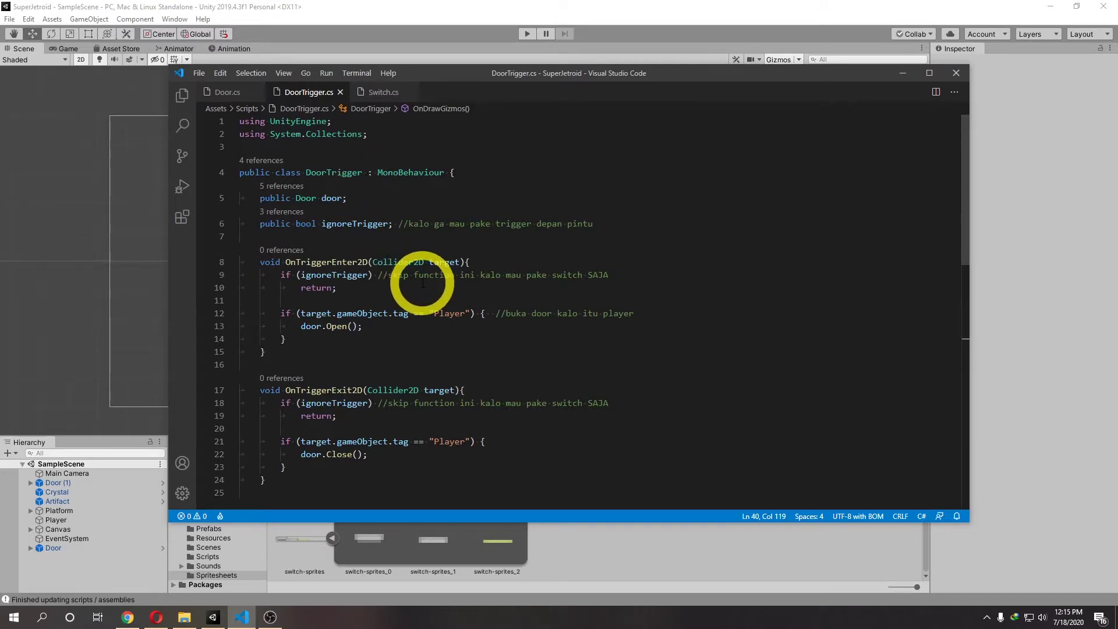
scroll(423, 284, down, 3)
scroll(423, 284, up, 4)
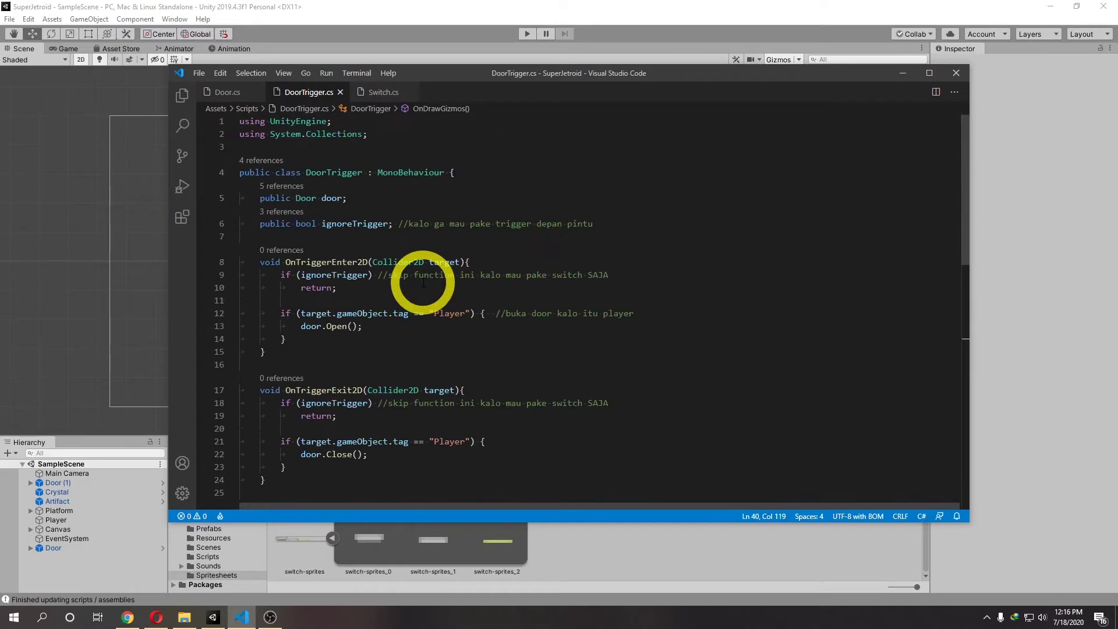
scroll(422, 284, down, 4)
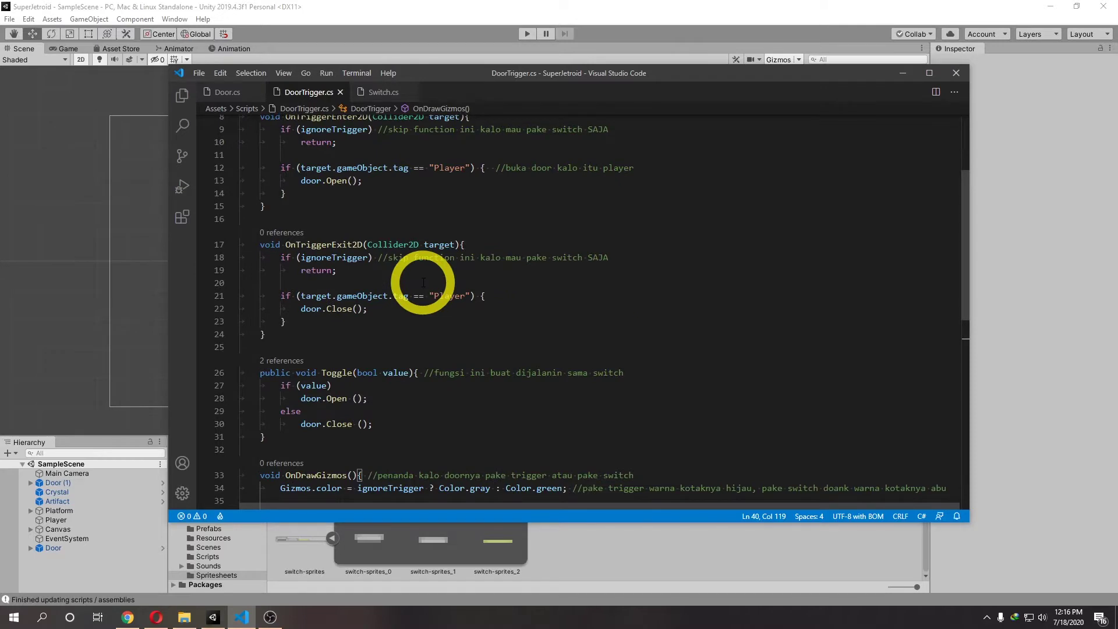
scroll(423, 284, up, 2)
scroll(423, 284, up, 1)
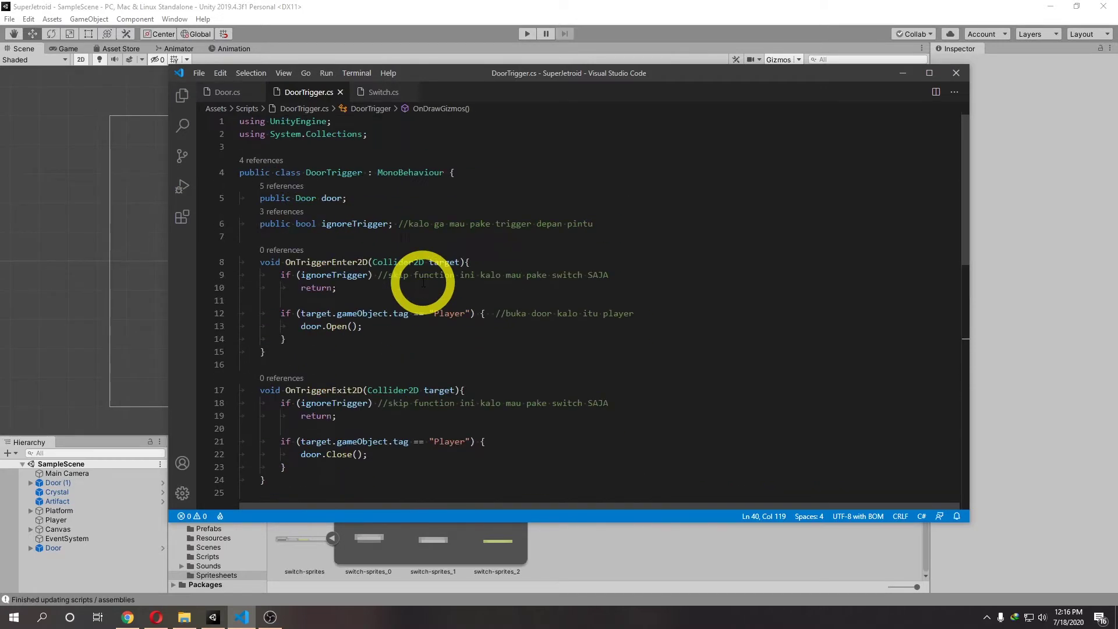
scroll(424, 283, down, 3)
scroll(423, 283, down, 2)
scroll(423, 283, down, 2)
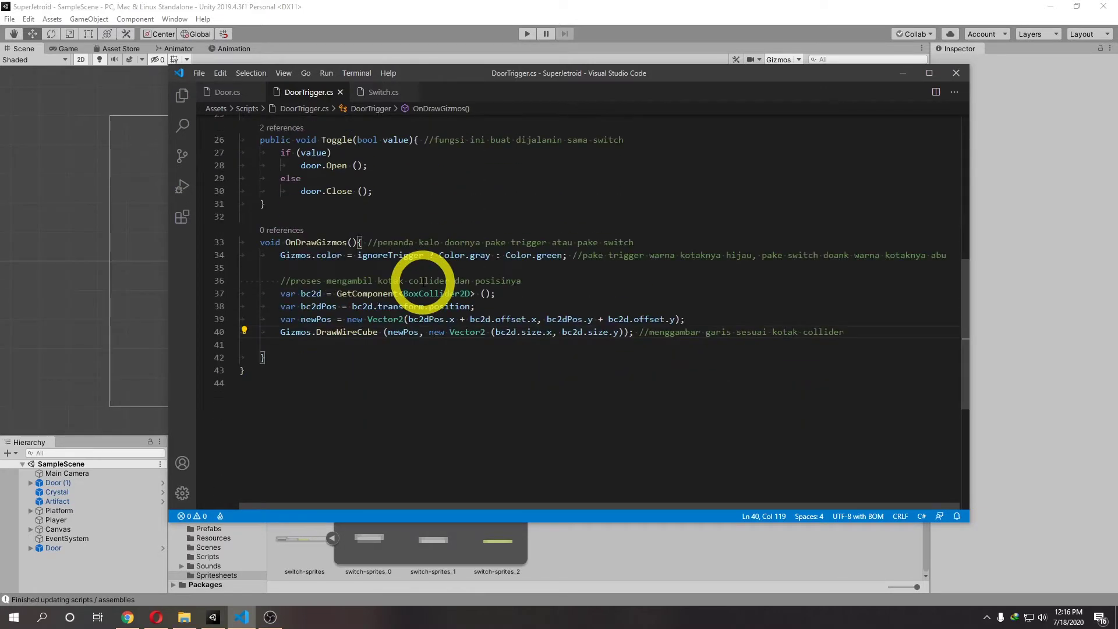
scroll(423, 284, up, 5)
scroll(416, 285, up, 1)
scroll(437, 274, up, 1)
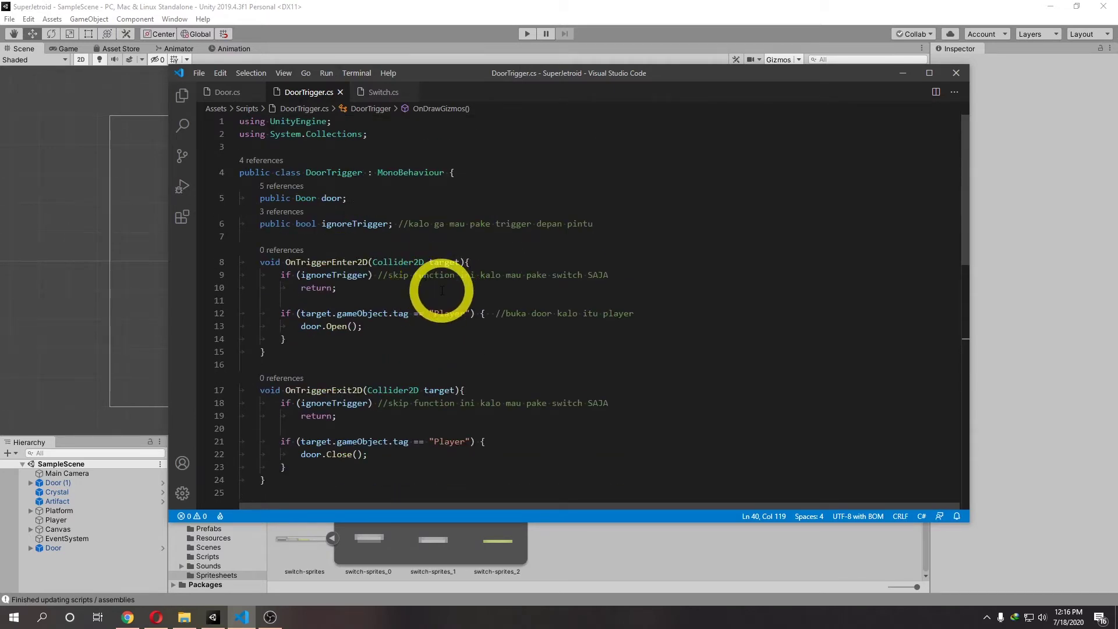
scroll(441, 290, down, 2)
scroll(441, 290, down, 2)
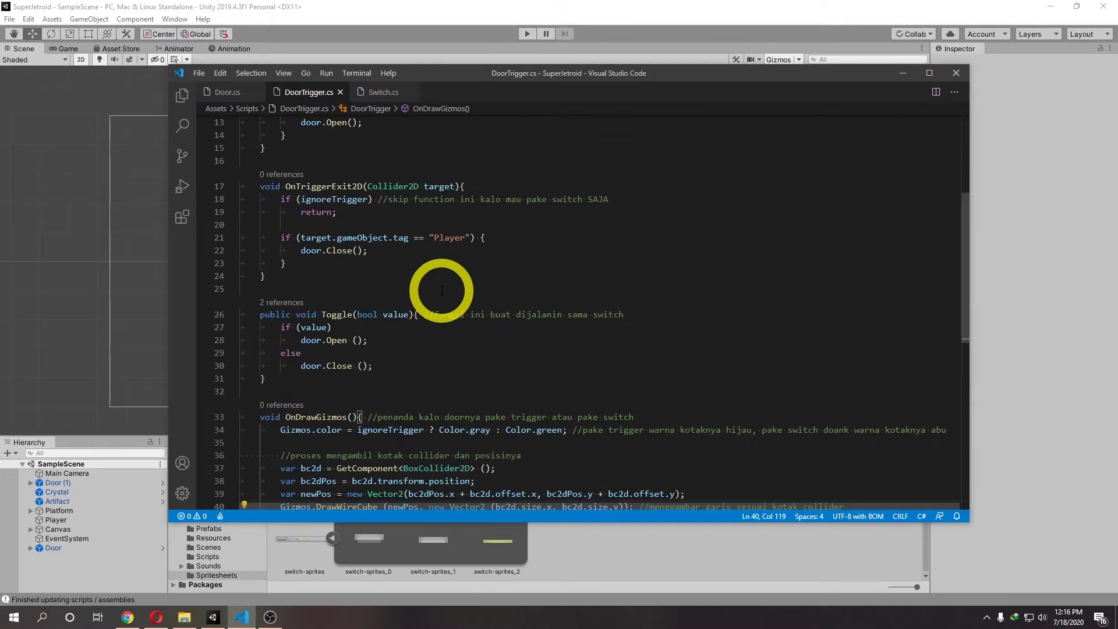
Step: Read through the Switch.cs script, then go back to the Unity editor
click(385, 92)
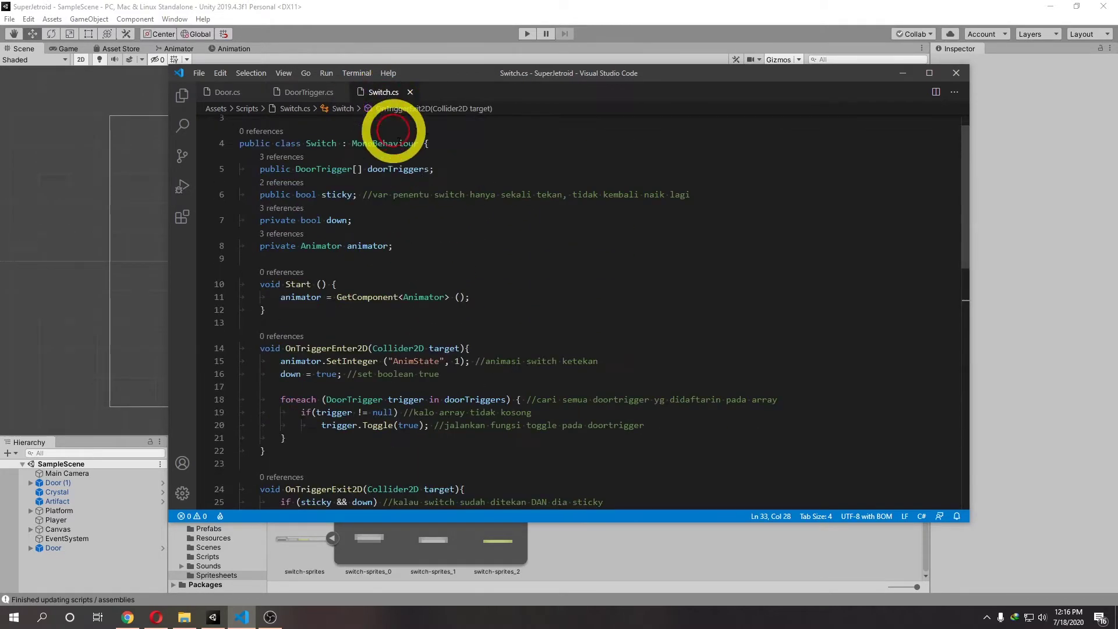
scroll(502, 269, up, 1)
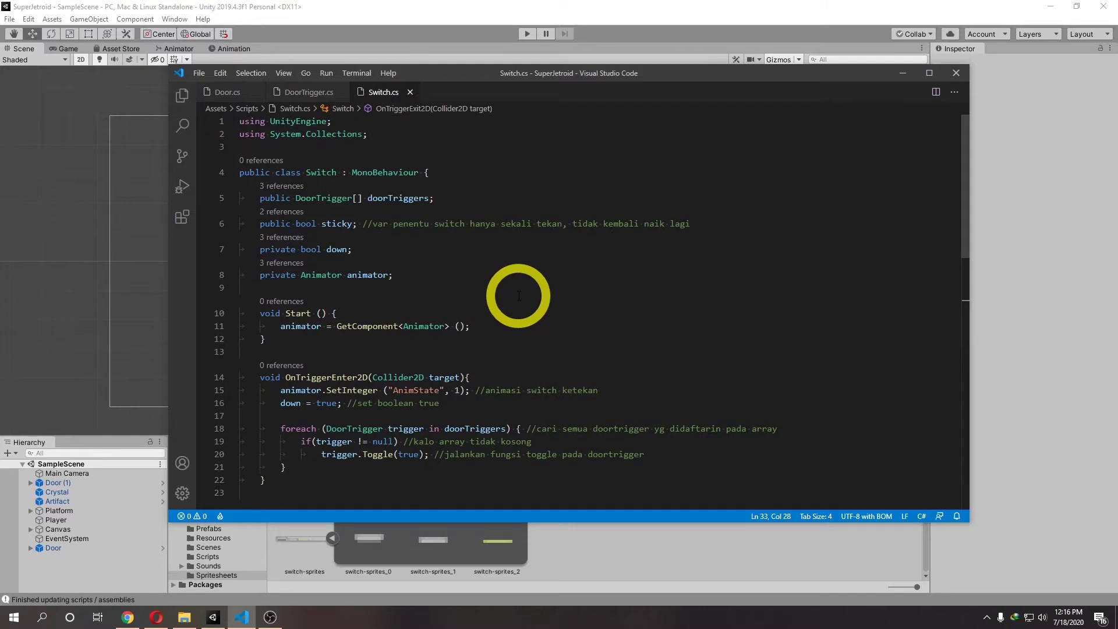
scroll(532, 325, down, 2)
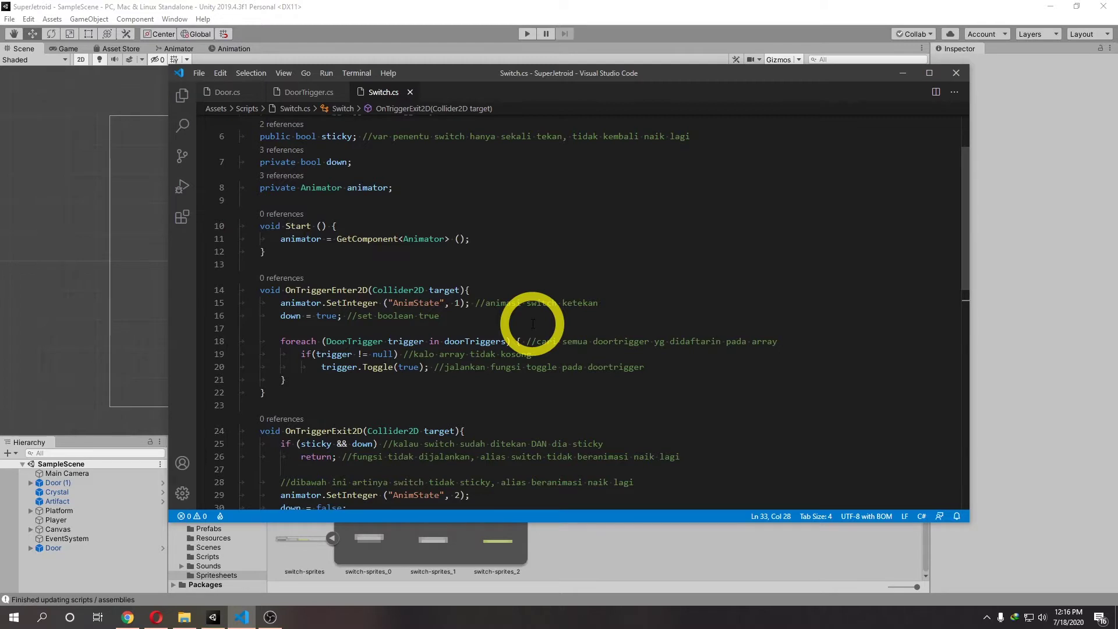
click(441, 49)
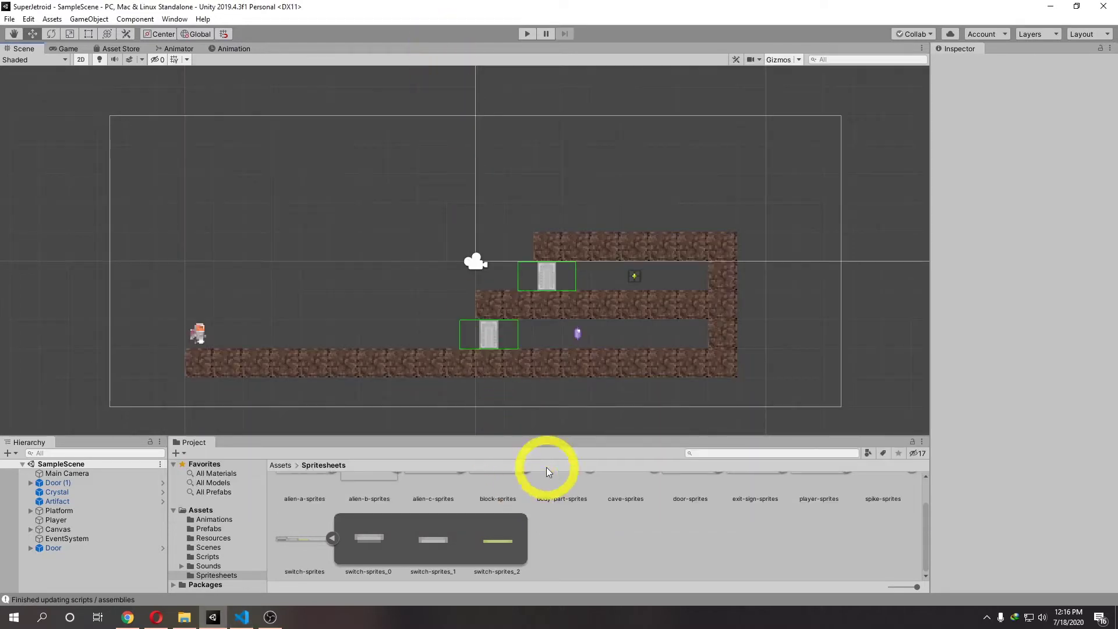
Step: Drag switch-sprites_0 to _2 onto the floor left of the lower door to create an animated Switch
click(377, 533)
shift+click(498, 543)
drag(350, 522, 424, 309)
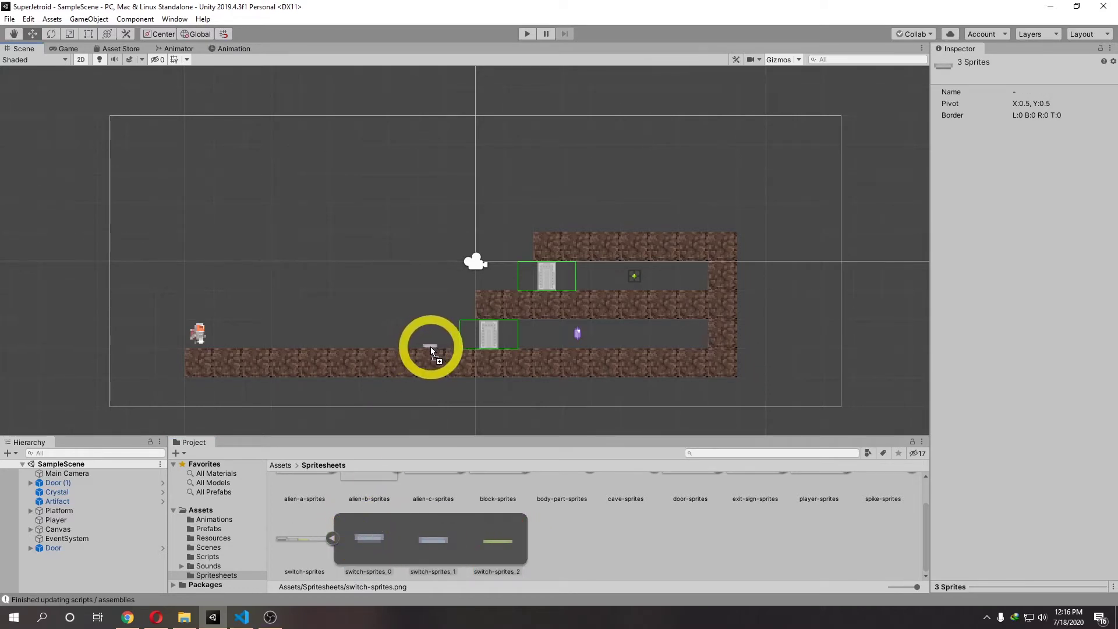
drag(432, 347, 432, 347)
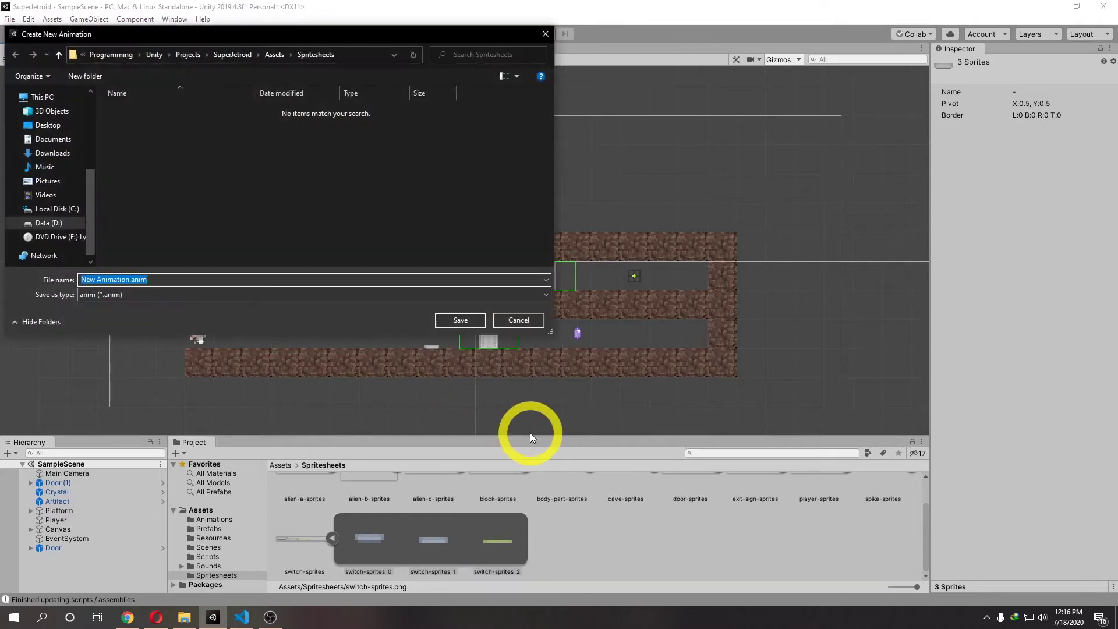
Step: Save the new animation clip as SwitchDown in the Assets/Animations folder
click(271, 55)
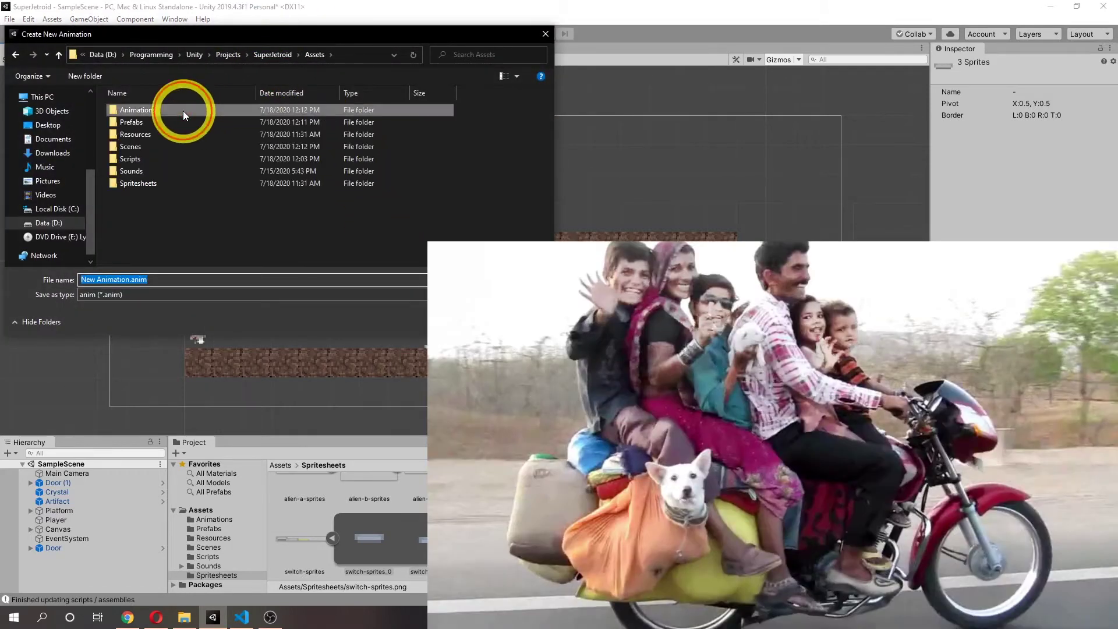
double_click(183, 111)
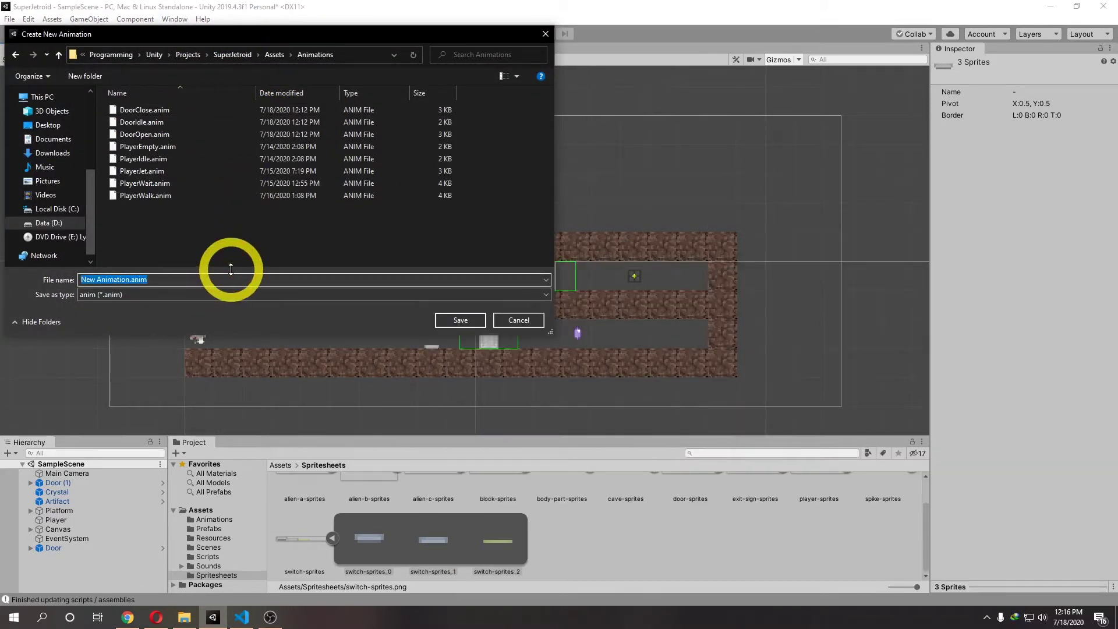
text(SwitchD)
text(own)
key(Return)
key(Return)
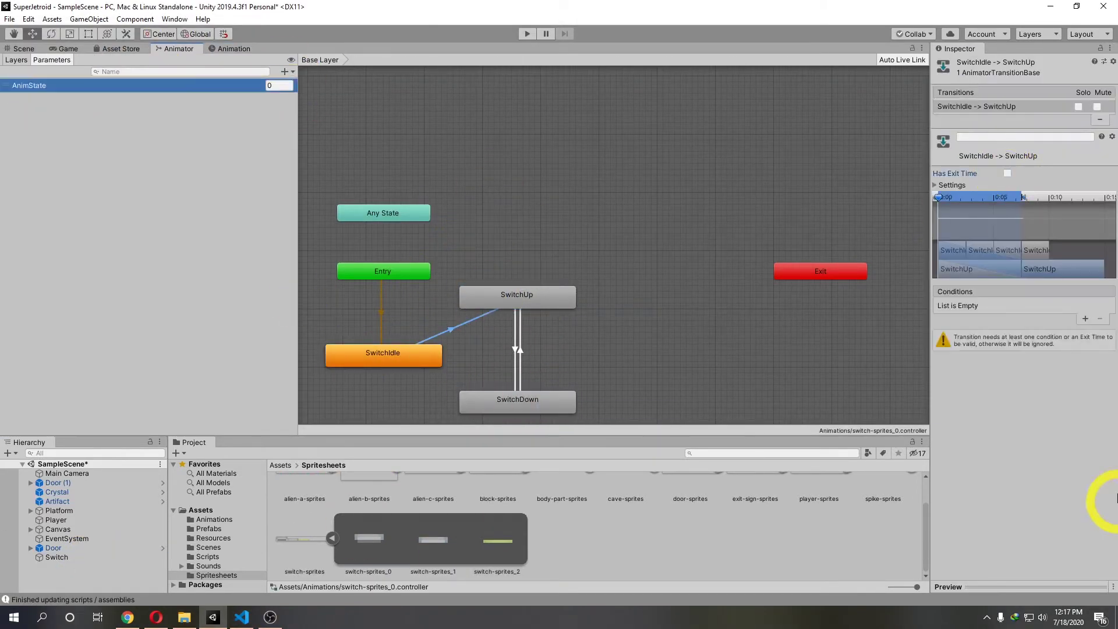
Step: Inspect the SwitchIdle→SwitchUp and SwitchDown→SwitchUp transitions in the Animator
click(494, 249)
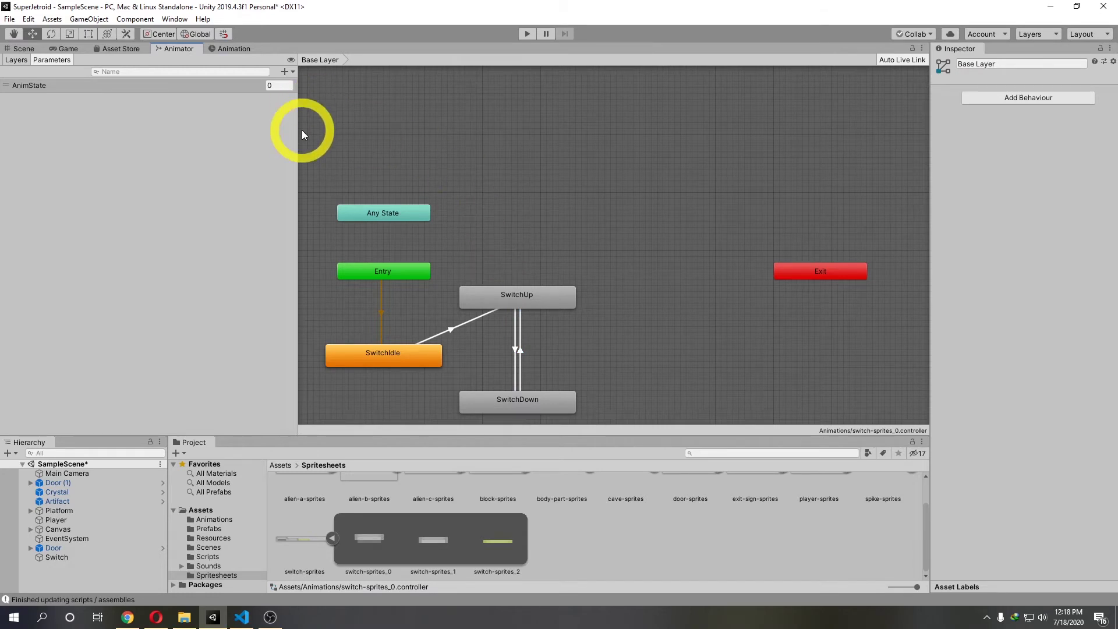
click(447, 333)
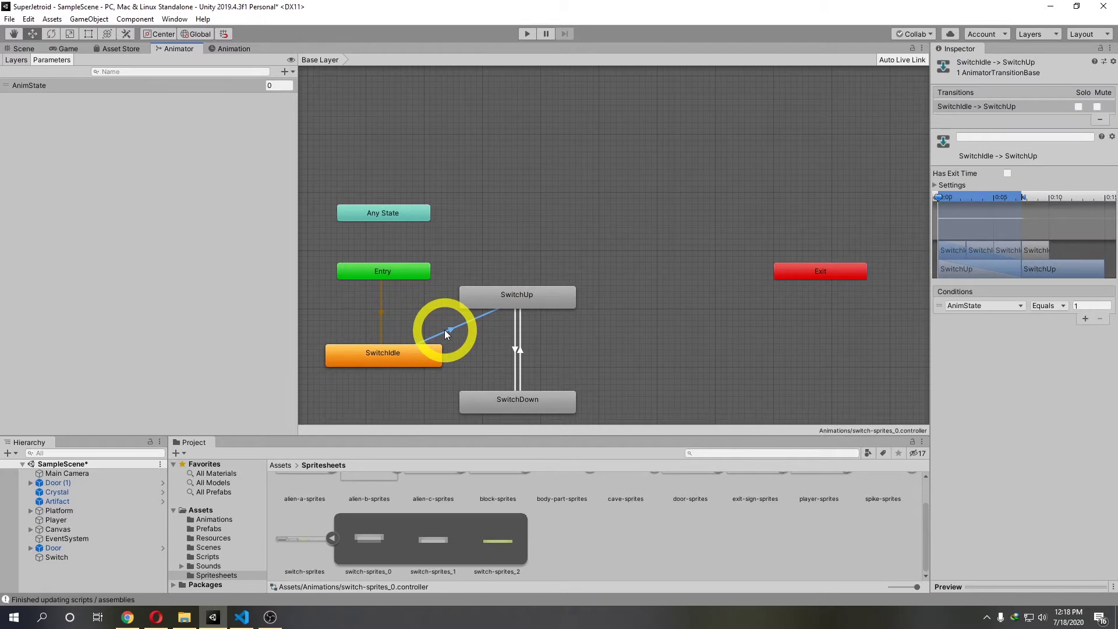
click(514, 344)
click(520, 344)
Step: Preview the SwitchDown and SwitchUp clips in the Animation timeline
click(232, 50)
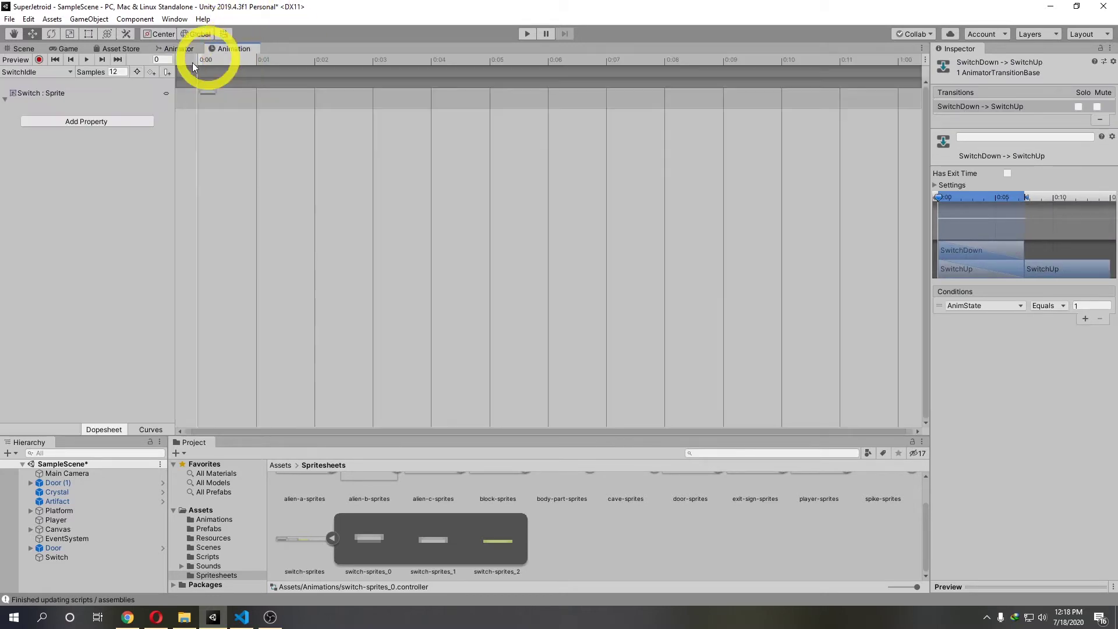
click(68, 72)
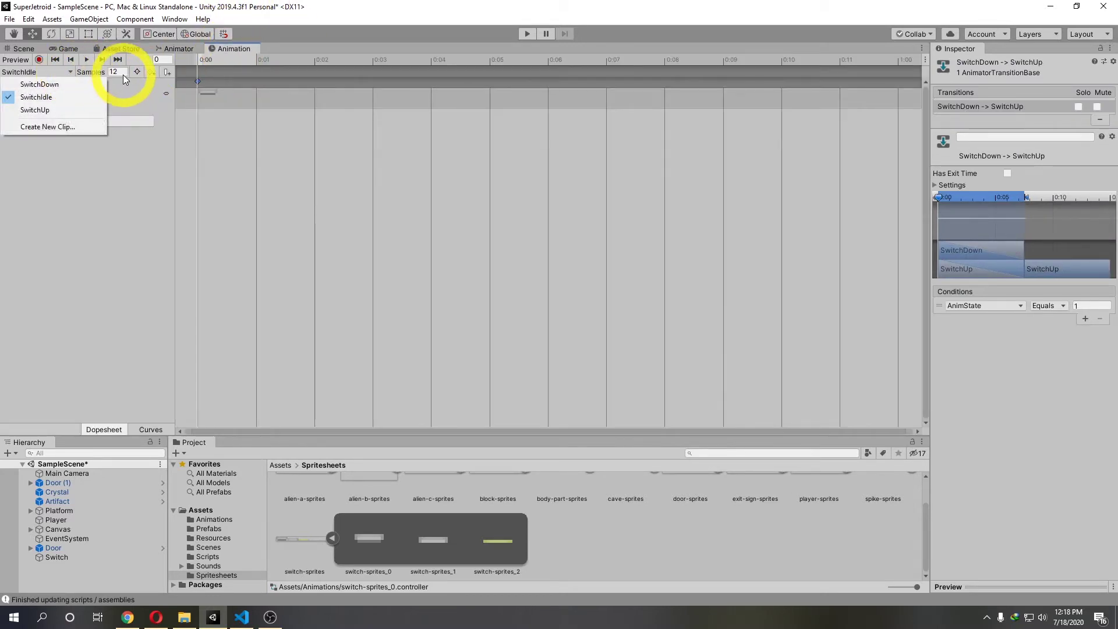
click(76, 84)
click(63, 71)
click(55, 109)
click(57, 72)
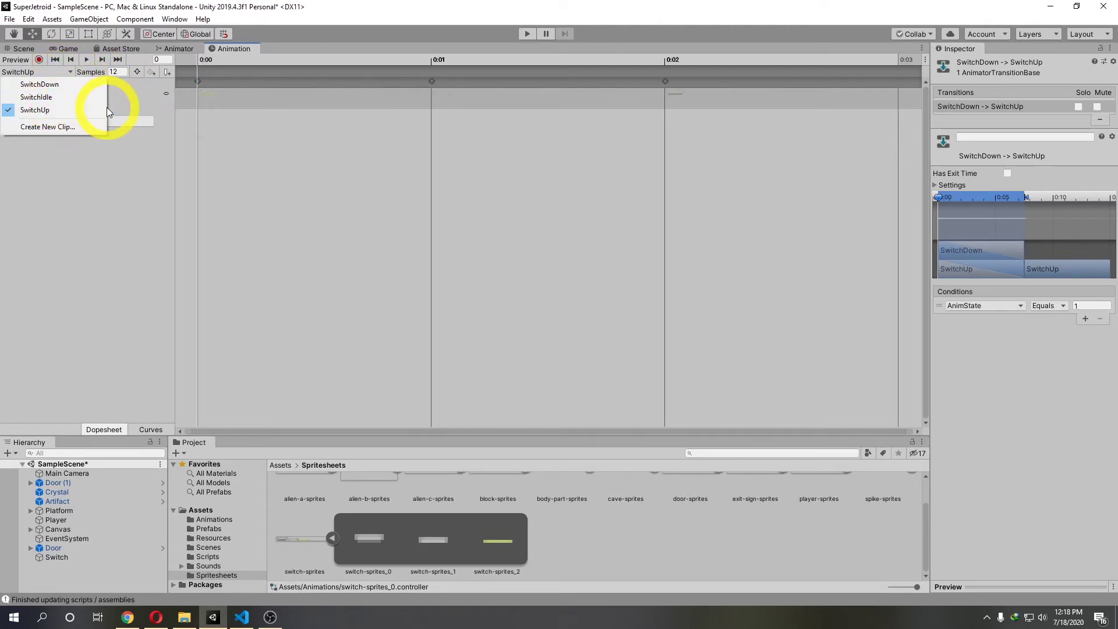
click(70, 110)
scroll(300, 166, down, 2)
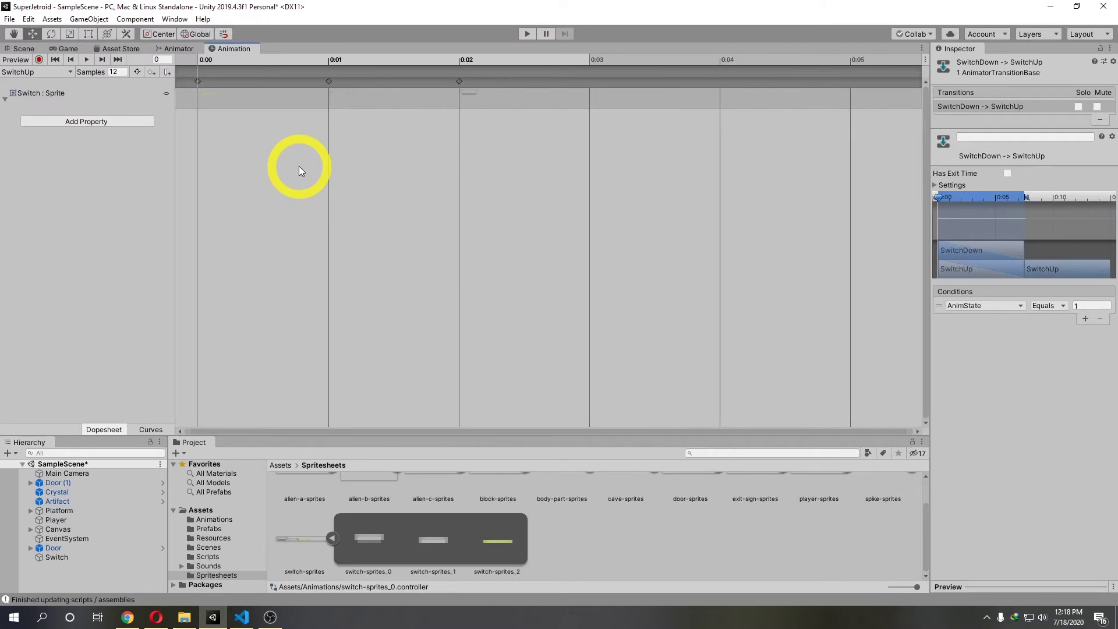
scroll(299, 165, down, 2)
Step: Check the SwitchIdle clip and SwitchDown keyframes, then select Switch in the Scene
click(64, 71)
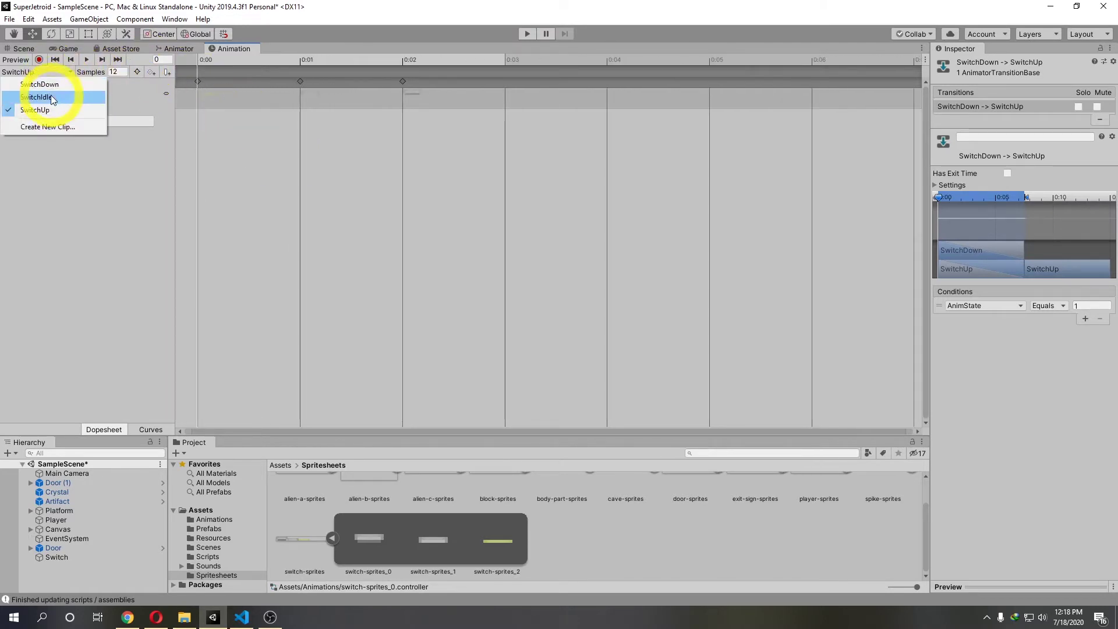
click(53, 93)
click(57, 74)
click(57, 85)
click(62, 71)
click(76, 96)
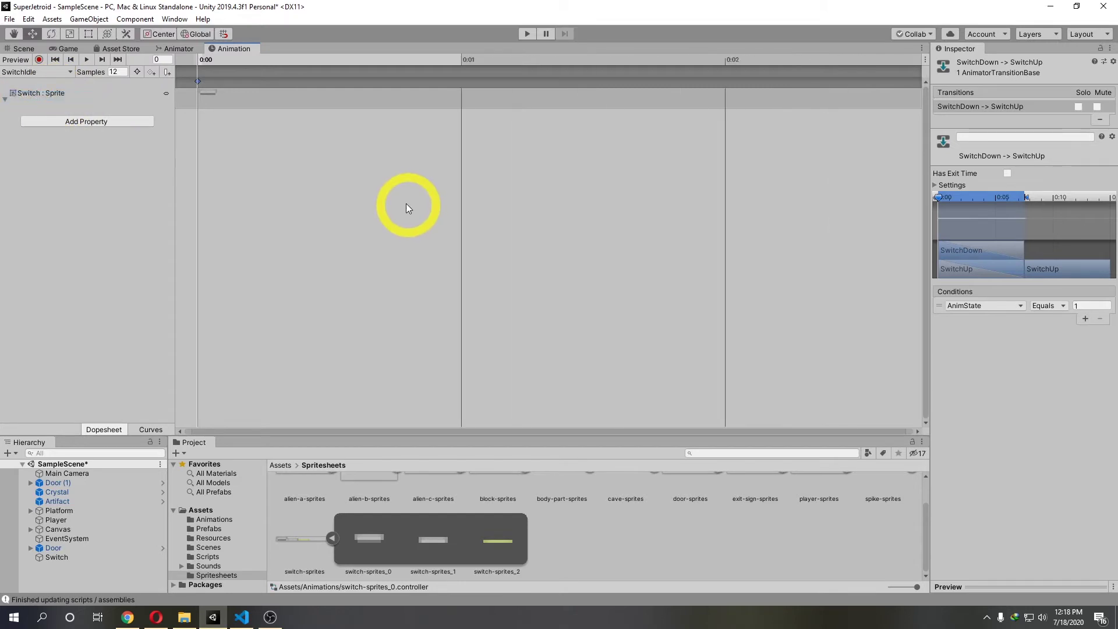
click(42, 74)
click(50, 84)
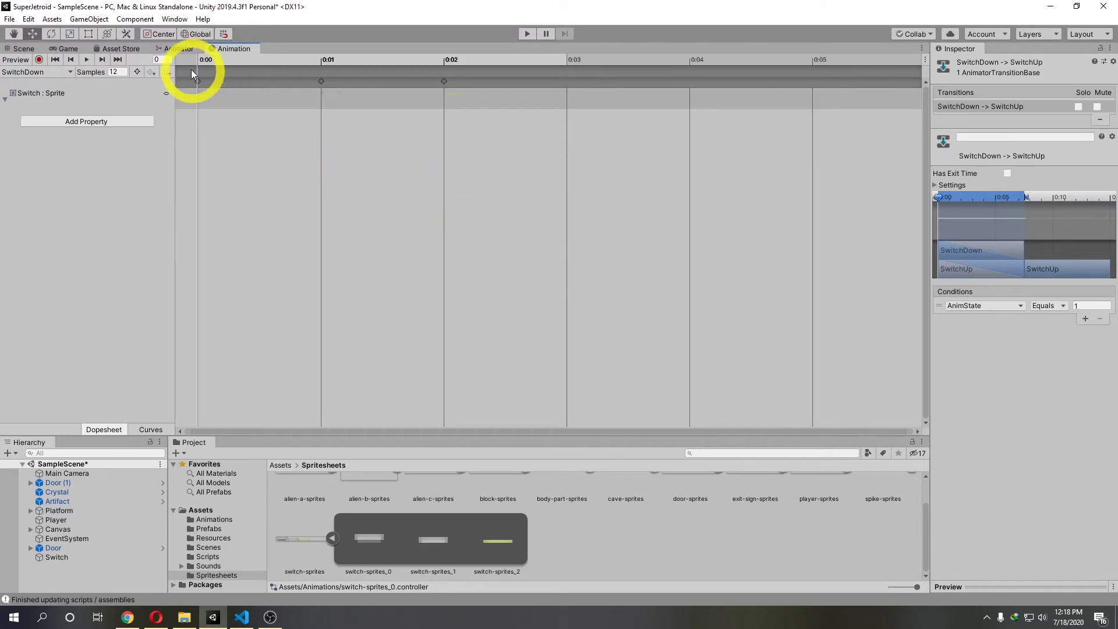
click(24, 49)
click(56, 556)
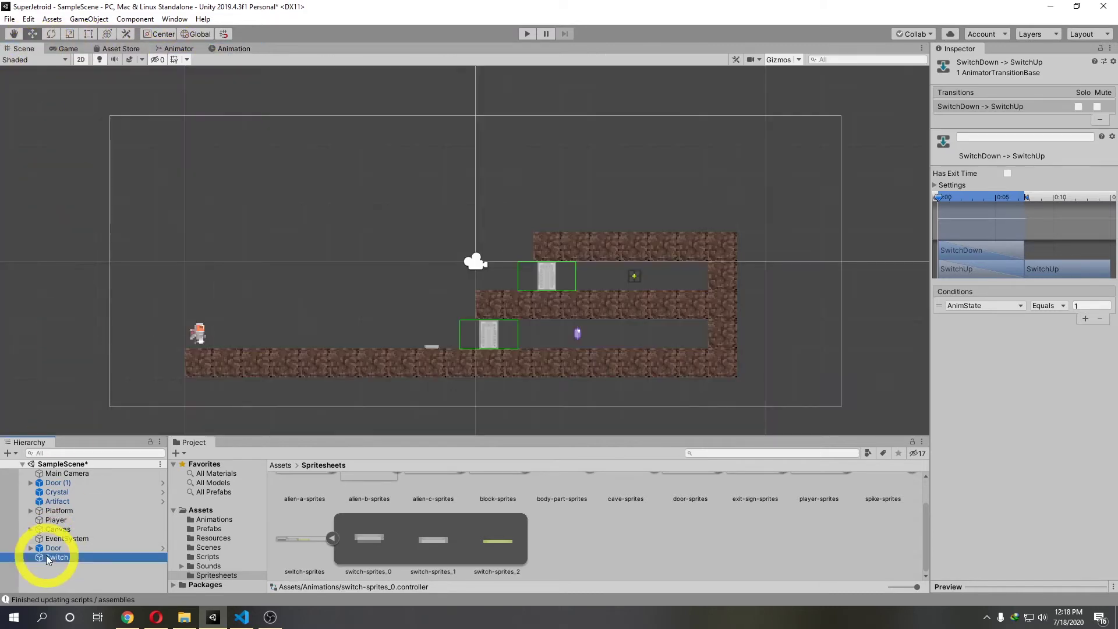
Step: Add a Box Collider 2D to Switch via a 'coll' search and tick Is Trigger
click(1019, 325)
text(coll)
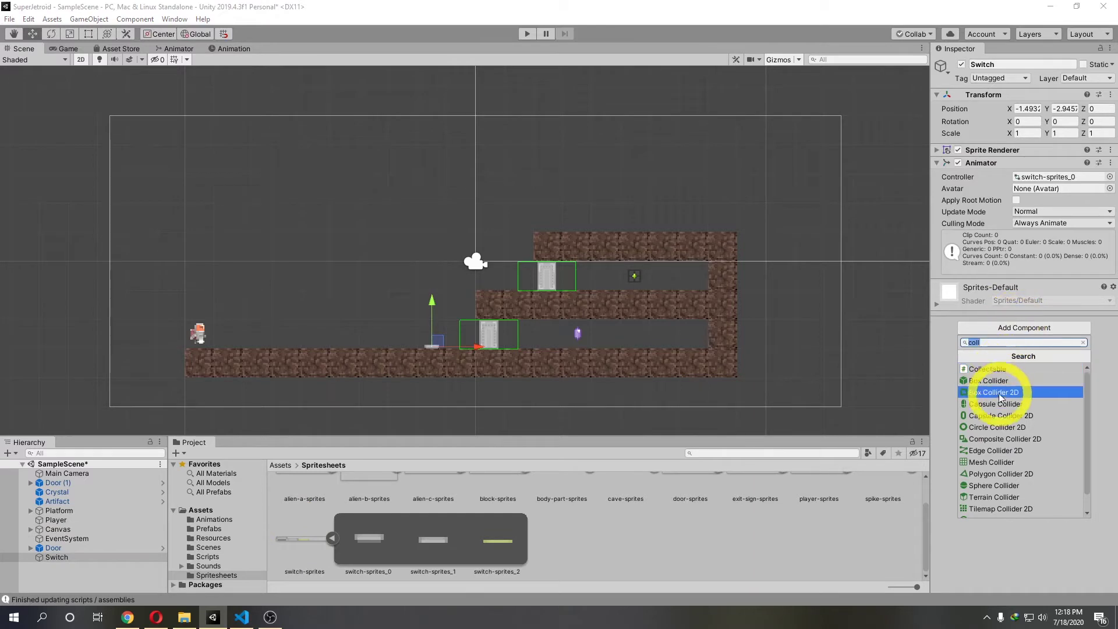
click(1000, 392)
click(1016, 324)
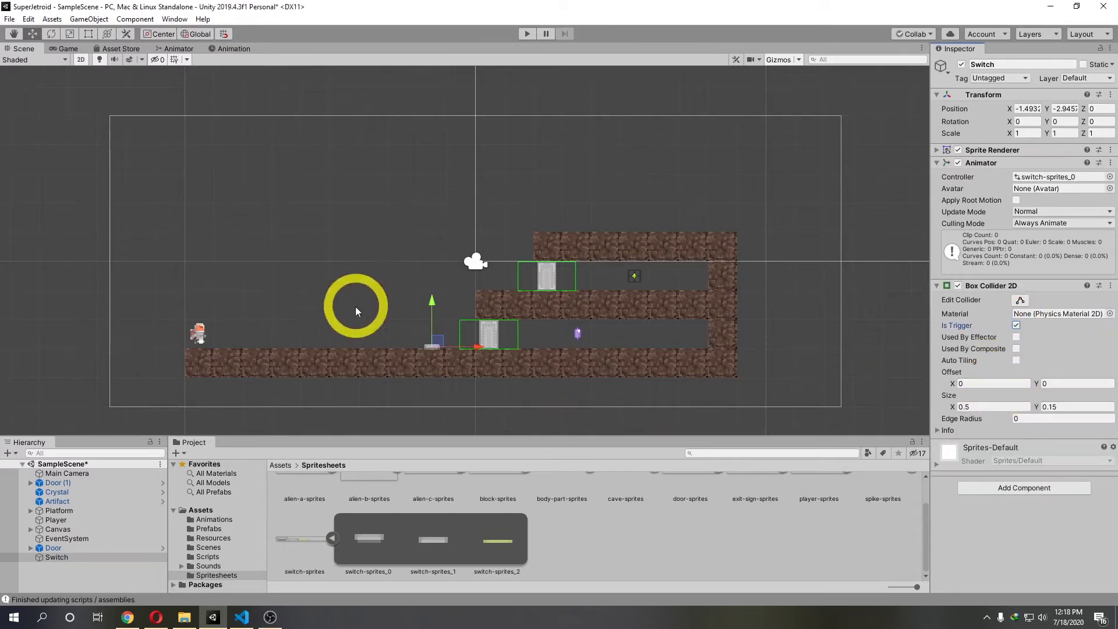
Step: Look at OnTriggerEnter2D in Switch.cs, then open Unity's Scripts folder
click(239, 615)
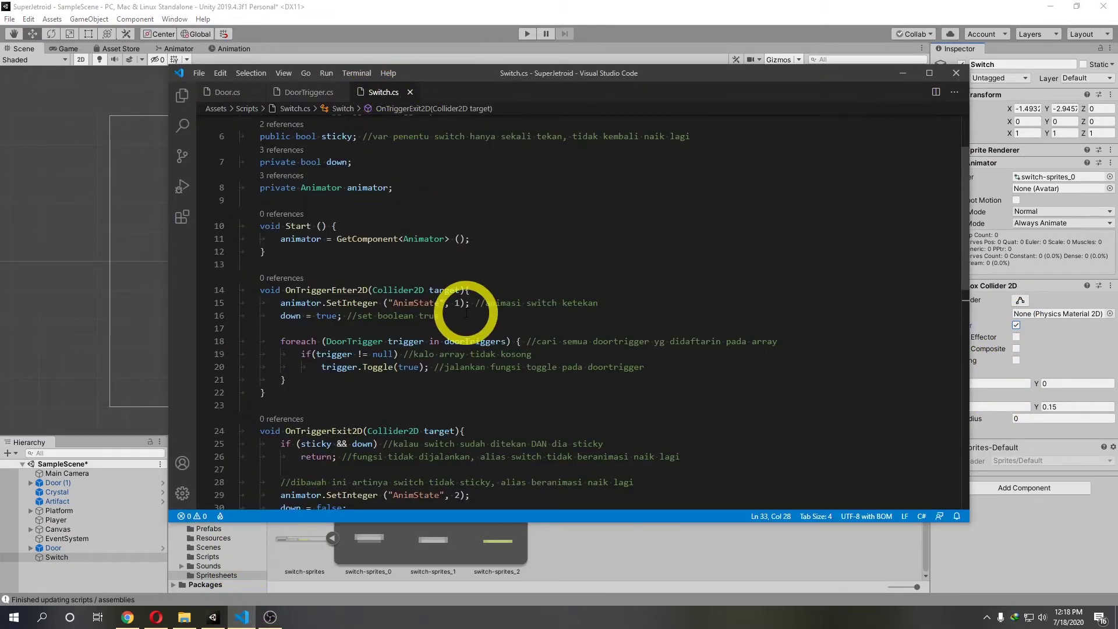
double_click(315, 288)
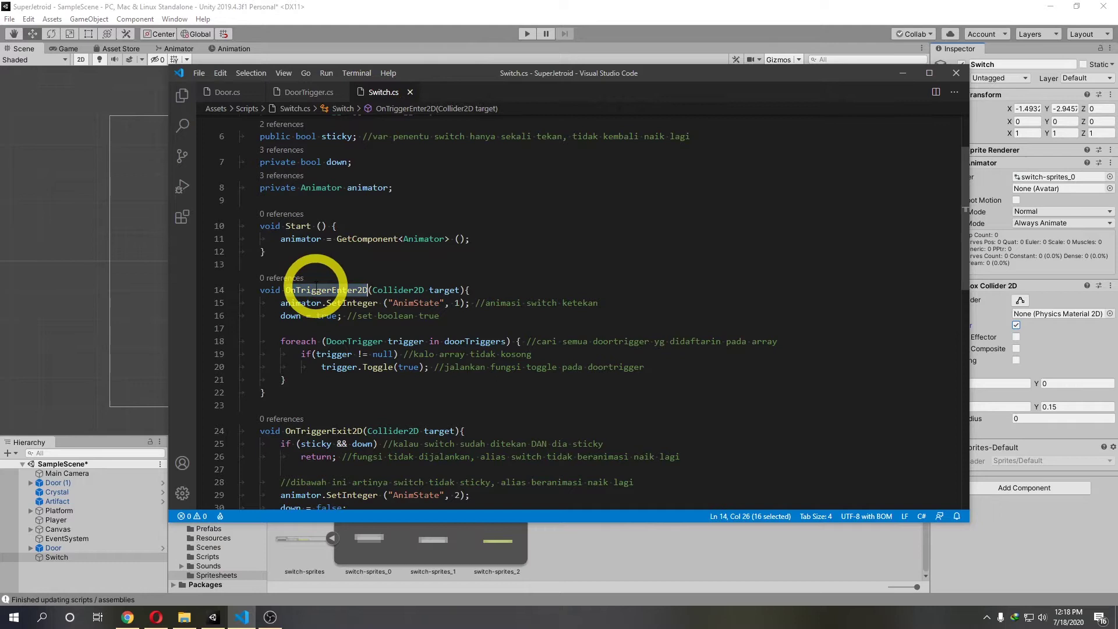
click(640, 40)
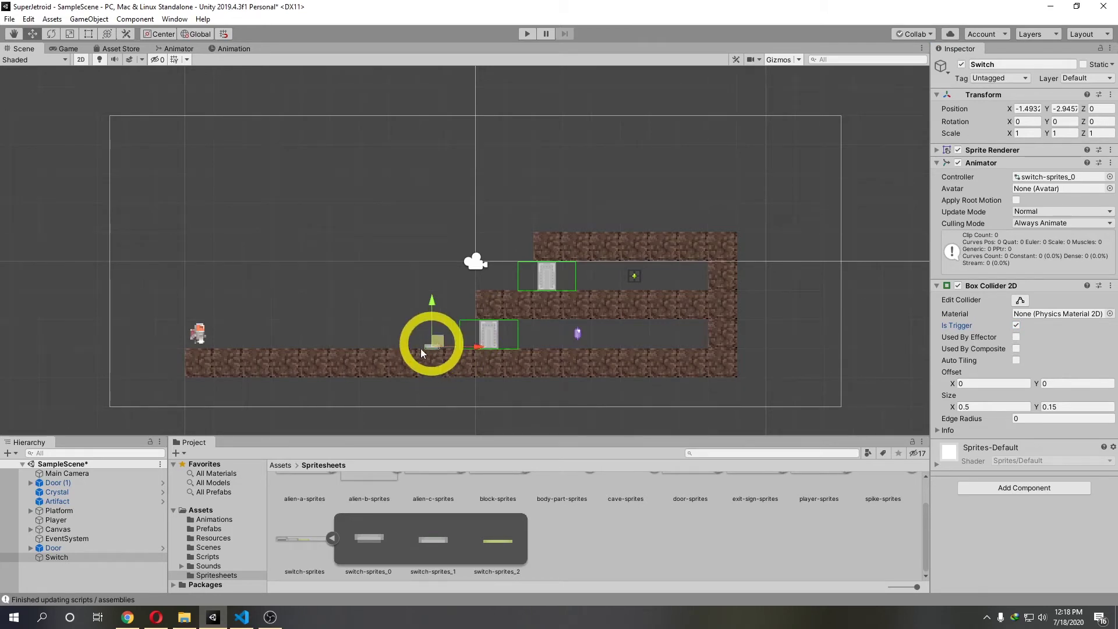
click(207, 556)
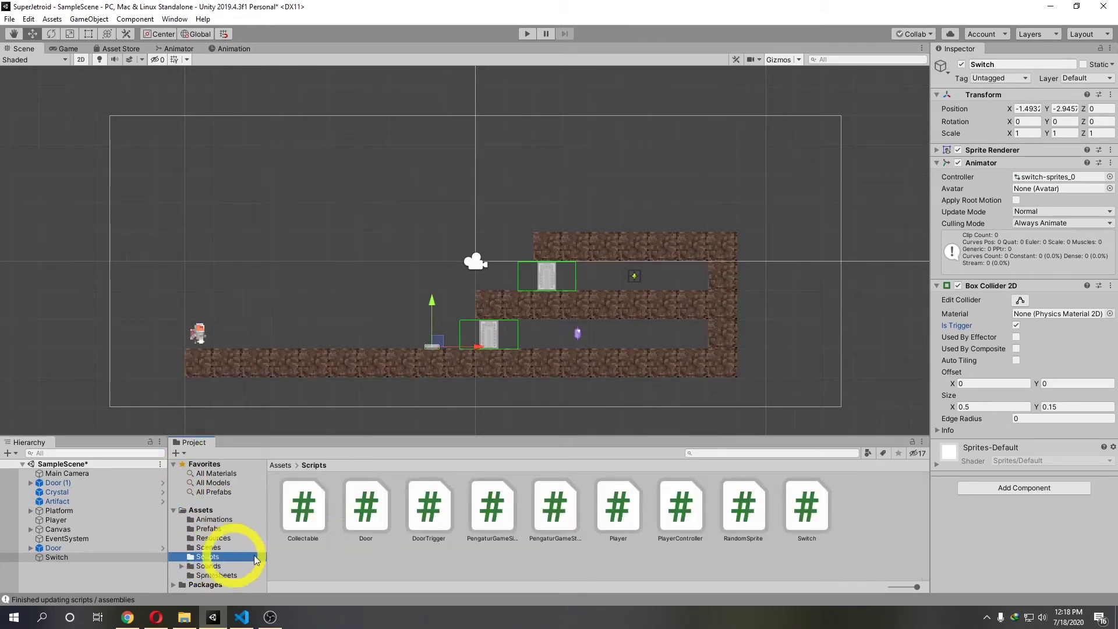
Step: Attach the Switch script to Switch and set its Door Triggers size to 2
drag(807, 506, 1011, 513)
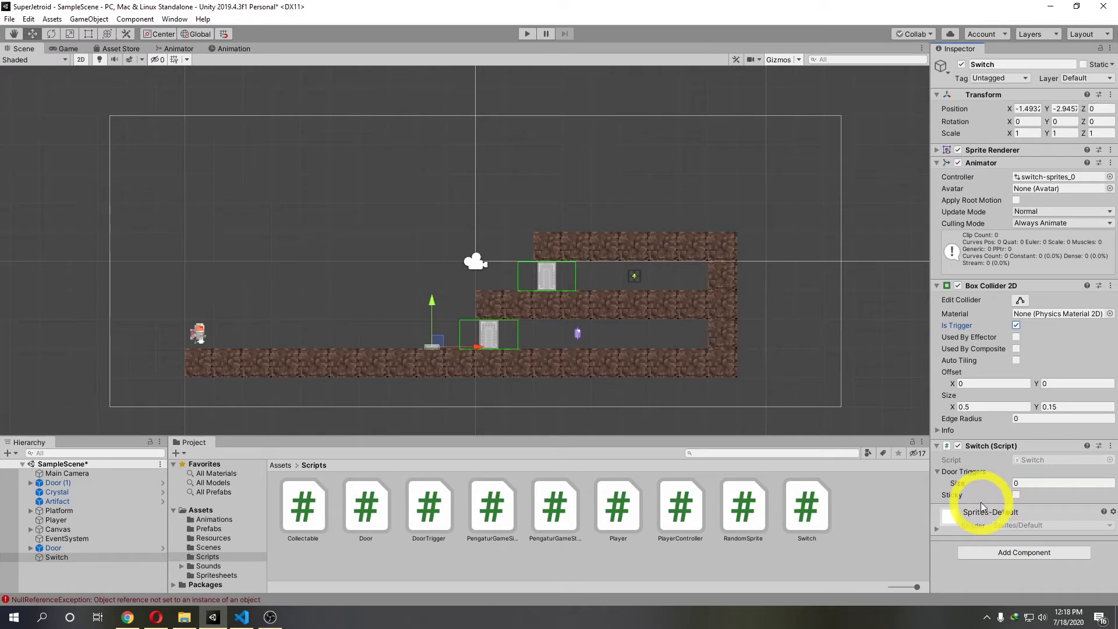
click(940, 473)
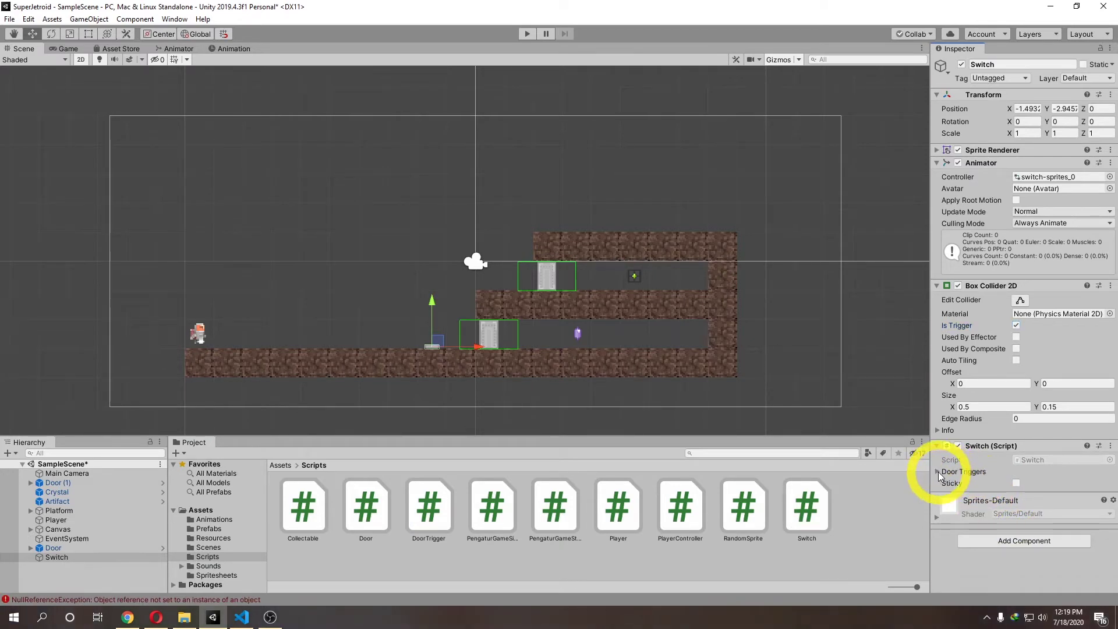
click(937, 471)
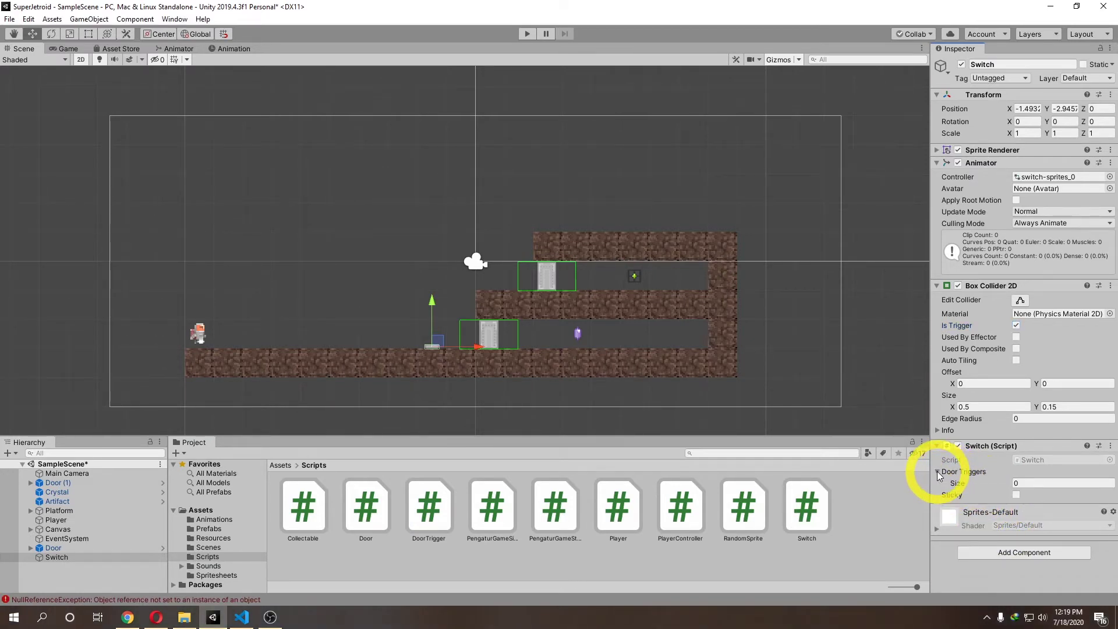
click(1015, 485)
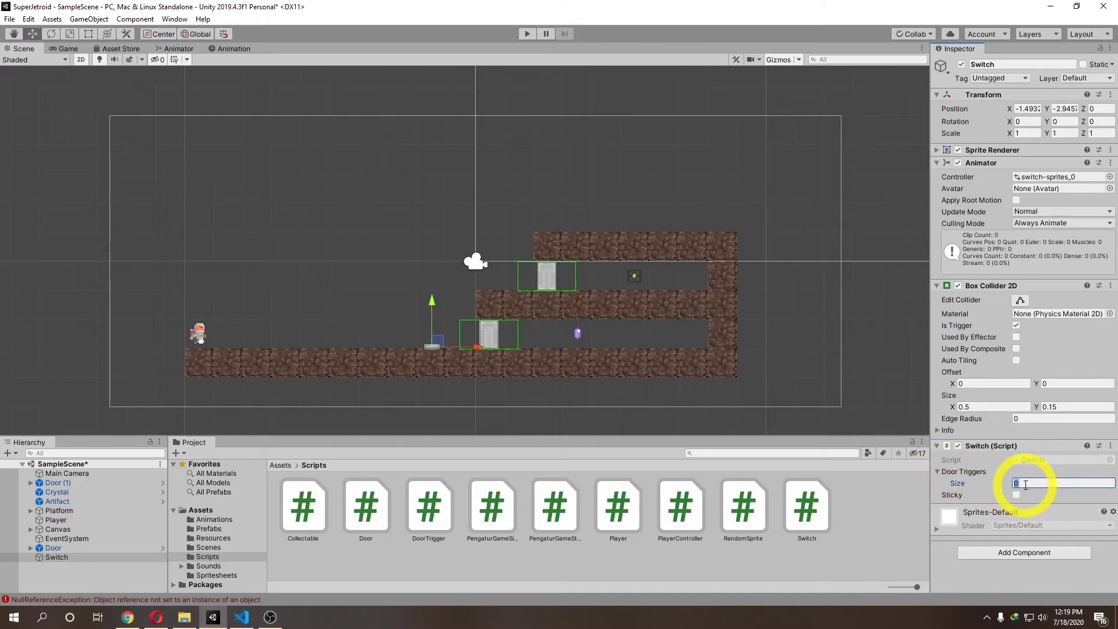
text(2)
key(Return)
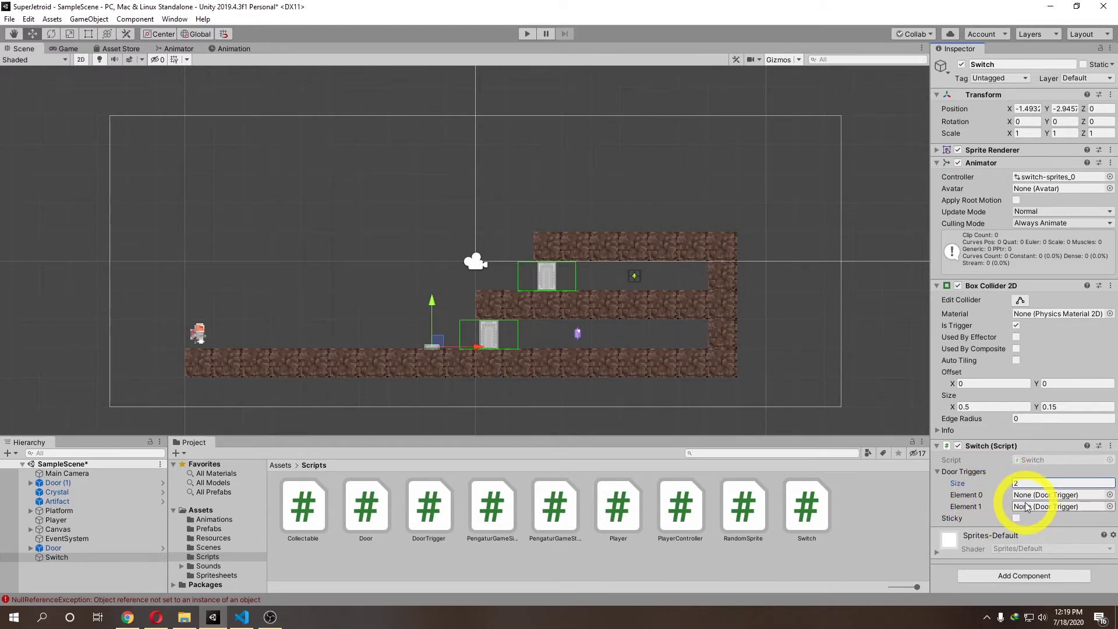
Step: After failed attempts assigning Door (1), expand the lower Door to reveal its DoorTrigger child
drag(58, 483, 935, 502)
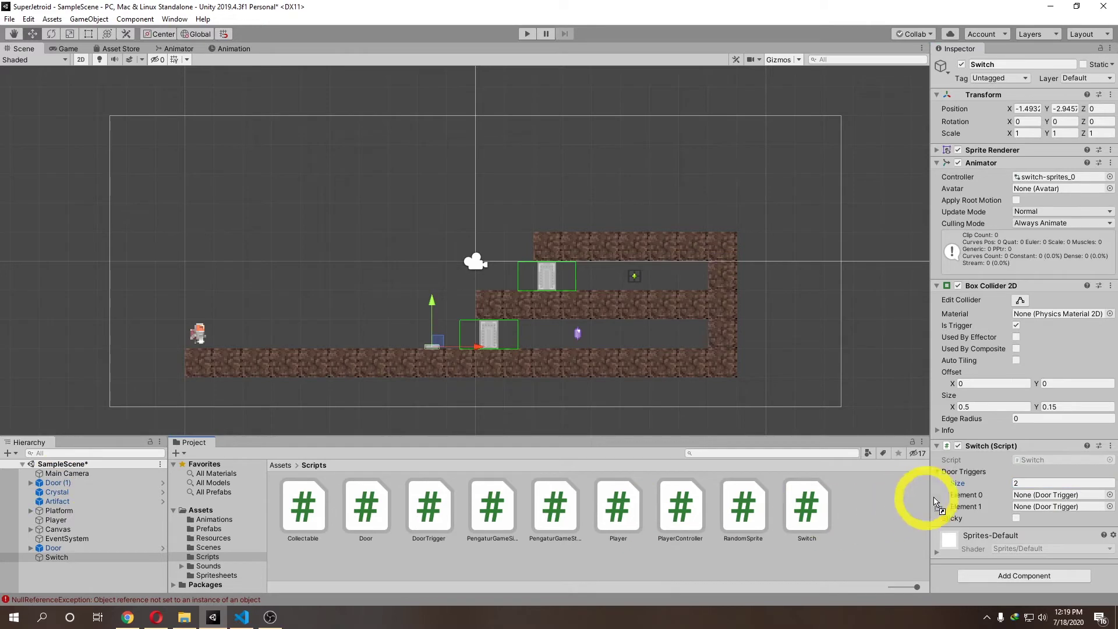
drag(935, 502, 1027, 500)
click(208, 528)
click(52, 548)
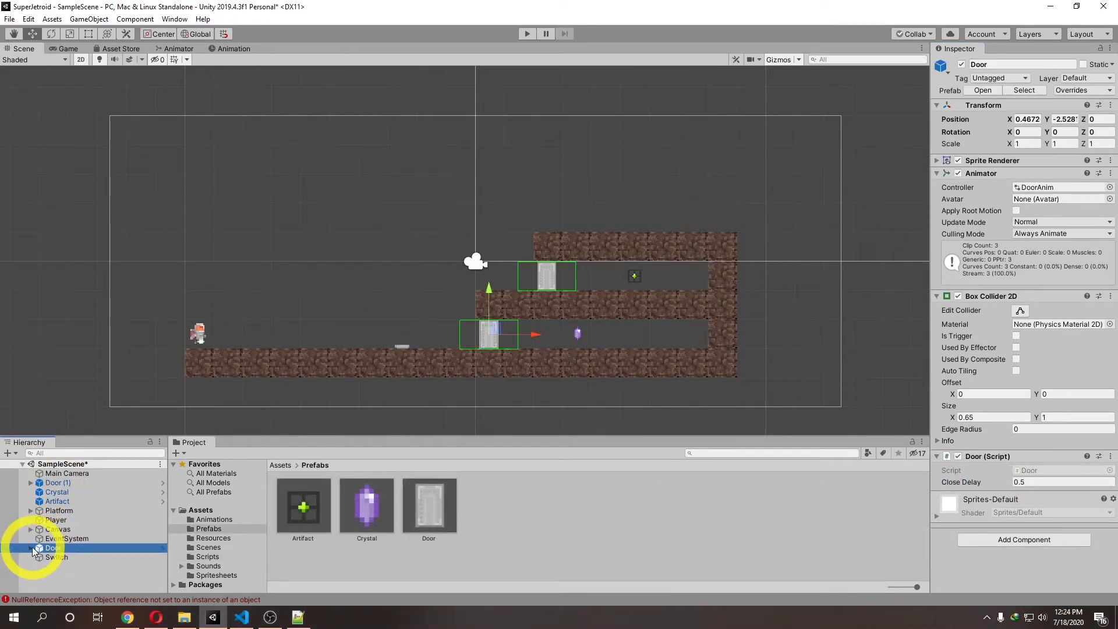
click(30, 548)
mouse_move(51, 548)
mouse_down()
mouse_move(667, 497)
mouse_move(73, 560)
mouse_up()
click(65, 562)
click(1030, 495)
click(73, 557)
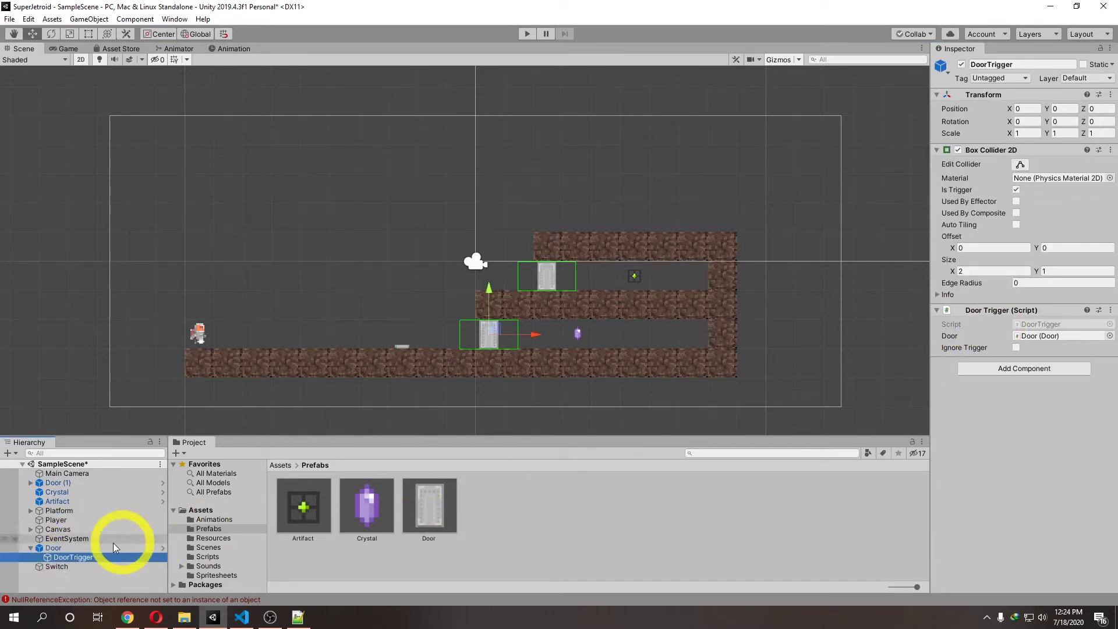
click(64, 566)
Step: Put Door's DoorTrigger in Element 0 and Door (1)'s in Element 1, then test-run
drag(72, 557, 1082, 495)
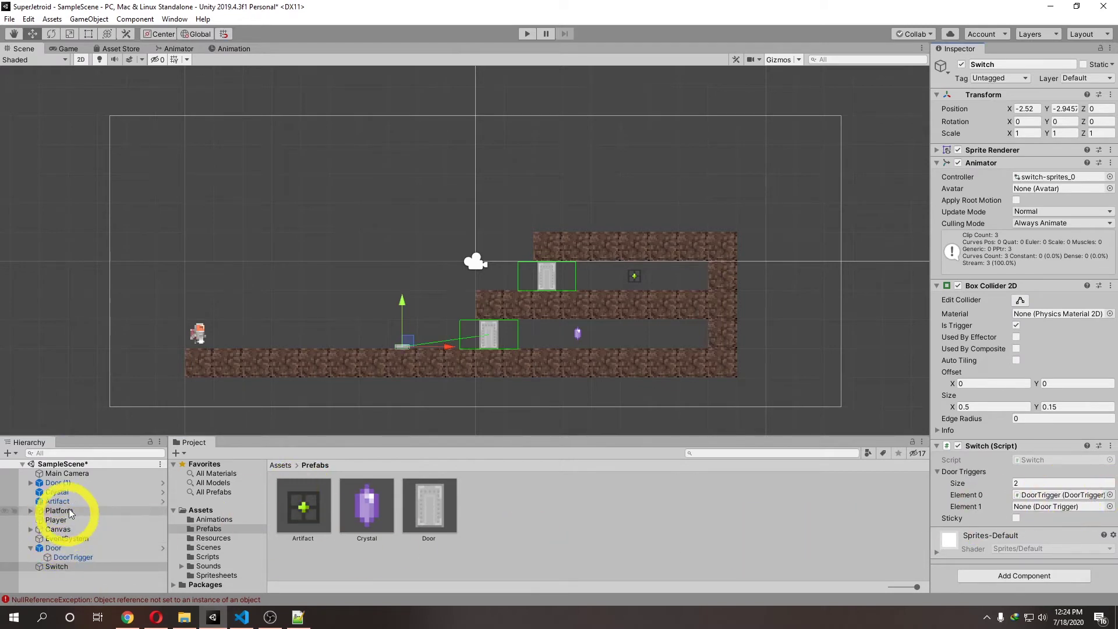
click(31, 482)
drag(56, 494, 1032, 508)
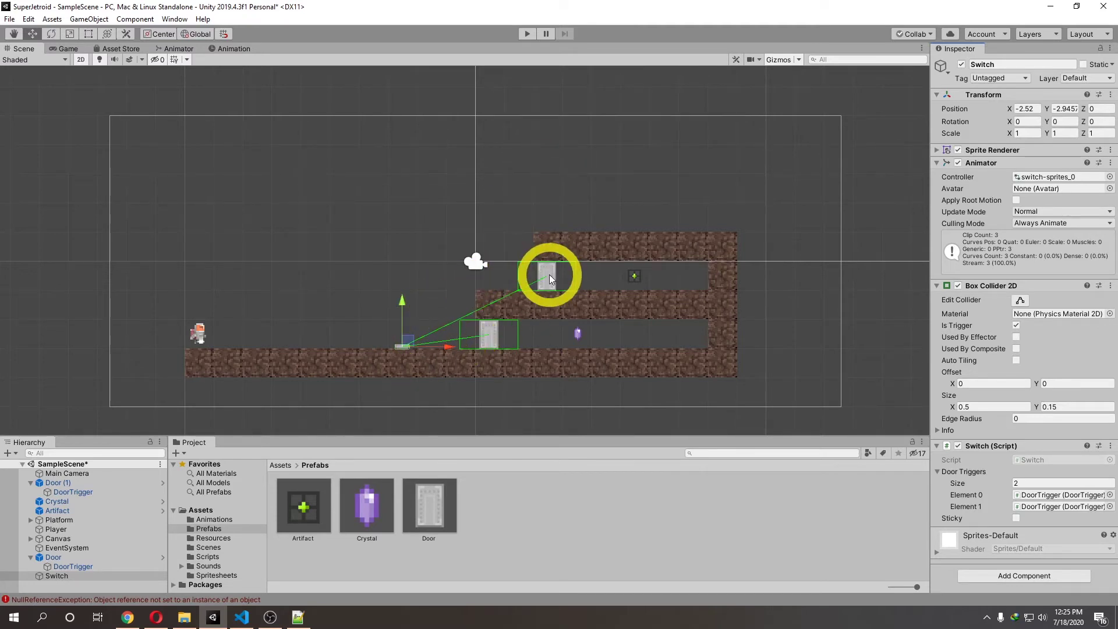
click(528, 34)
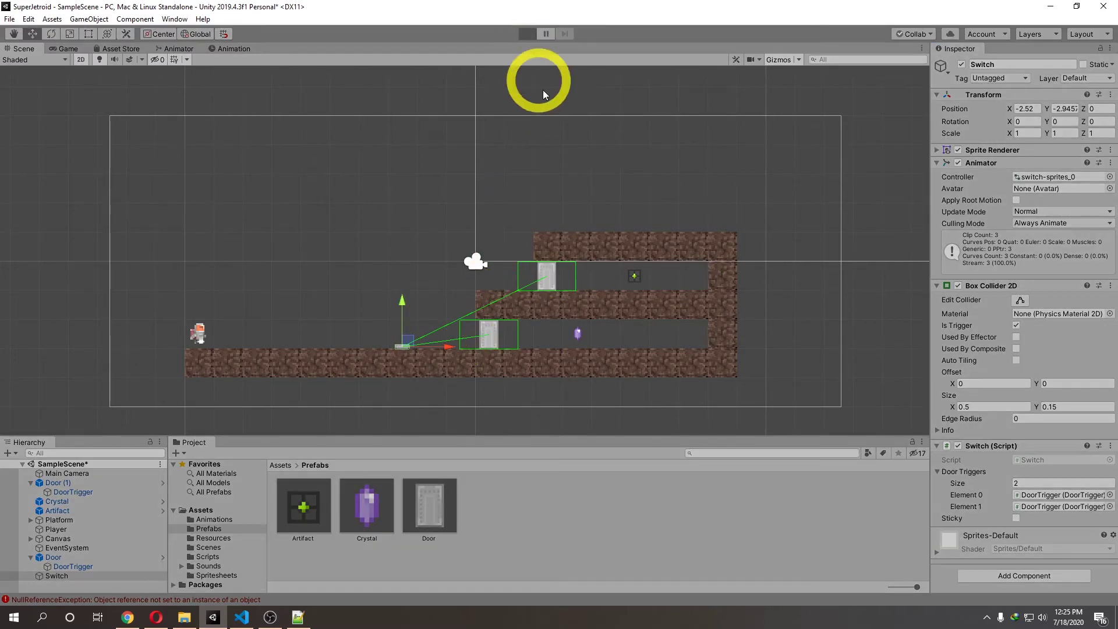
key(Right)
key(Right)
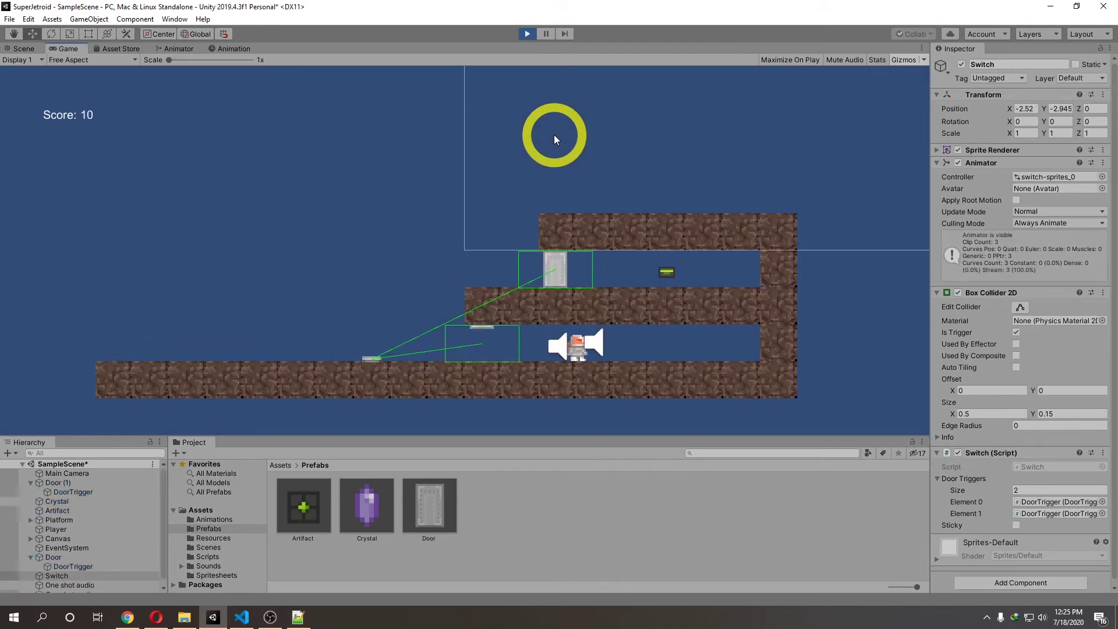
key(Left)
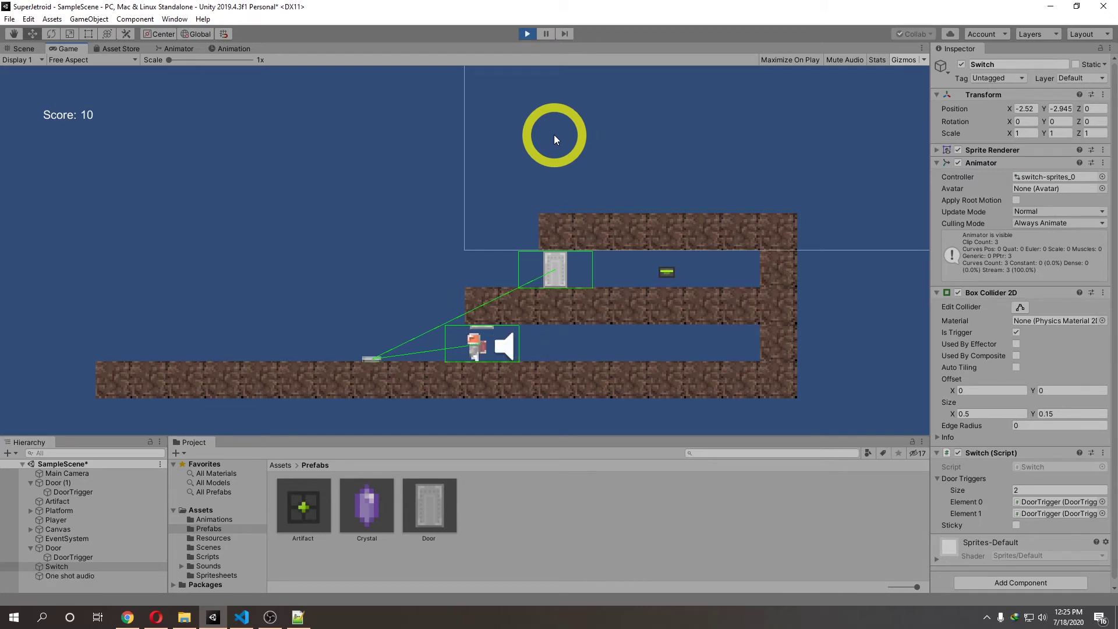
click(528, 33)
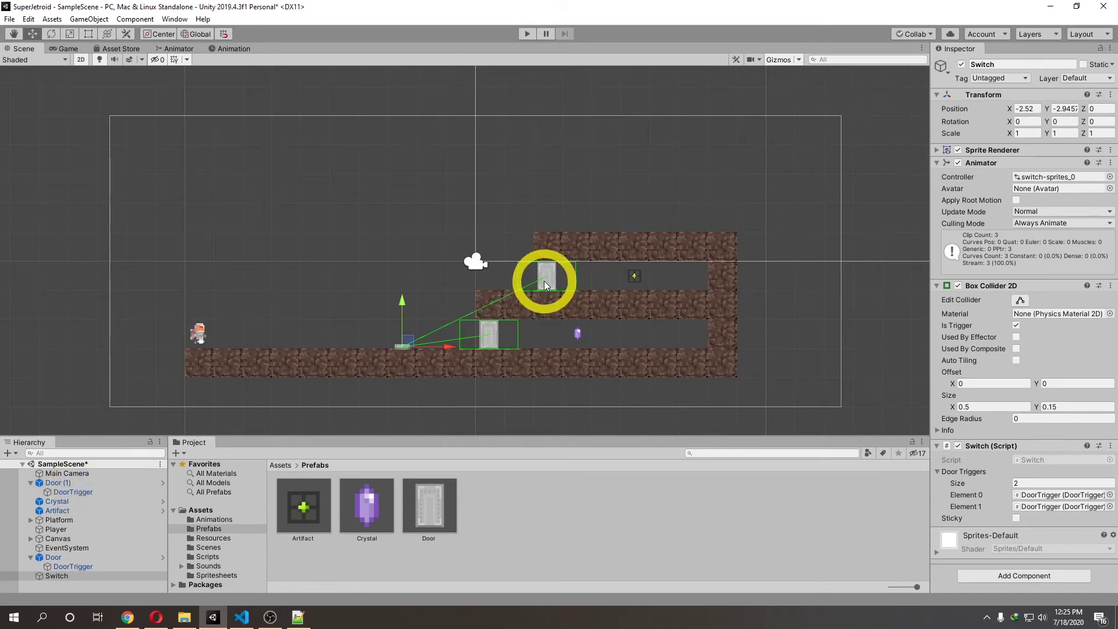
click(490, 330)
Step: Enable Ignore Trigger on the lower door's DoorTrigger only, then test-run the level
click(51, 483)
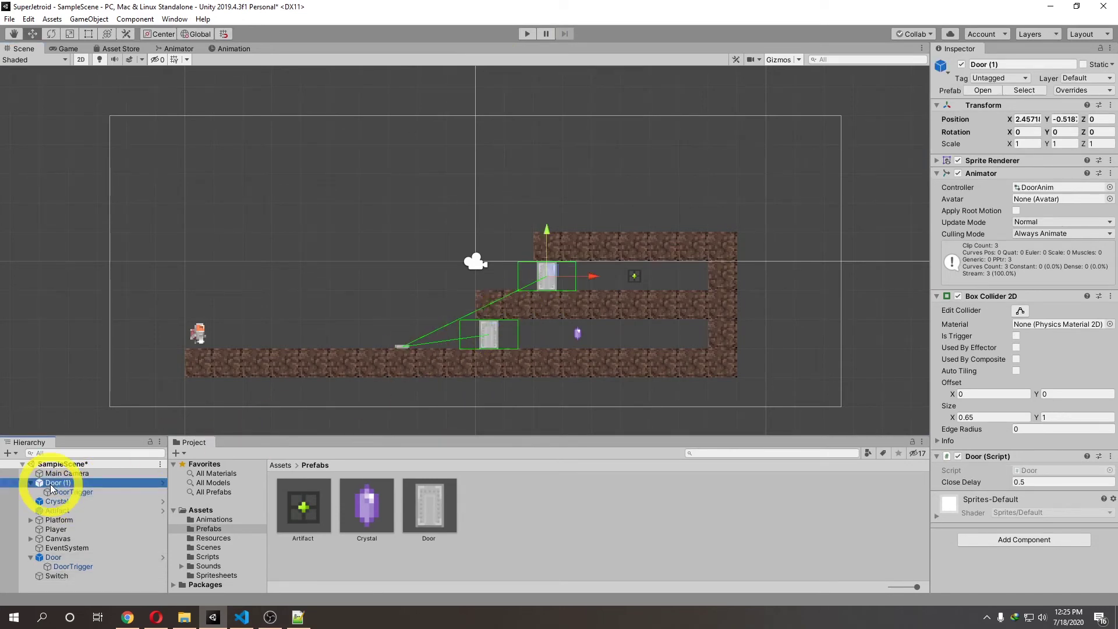
click(93, 493)
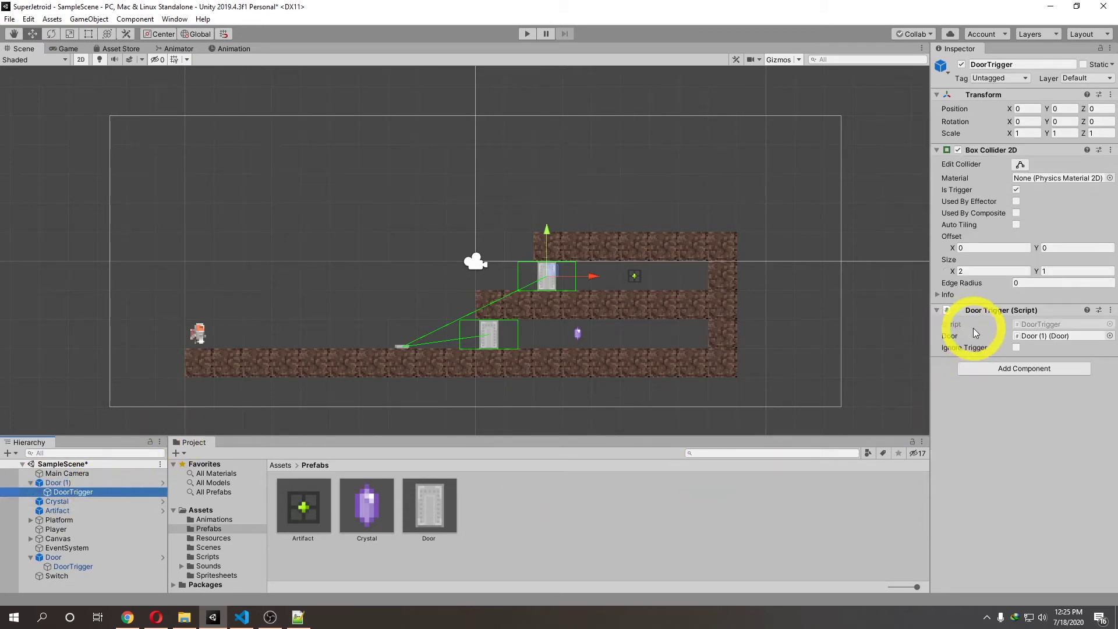
click(1016, 347)
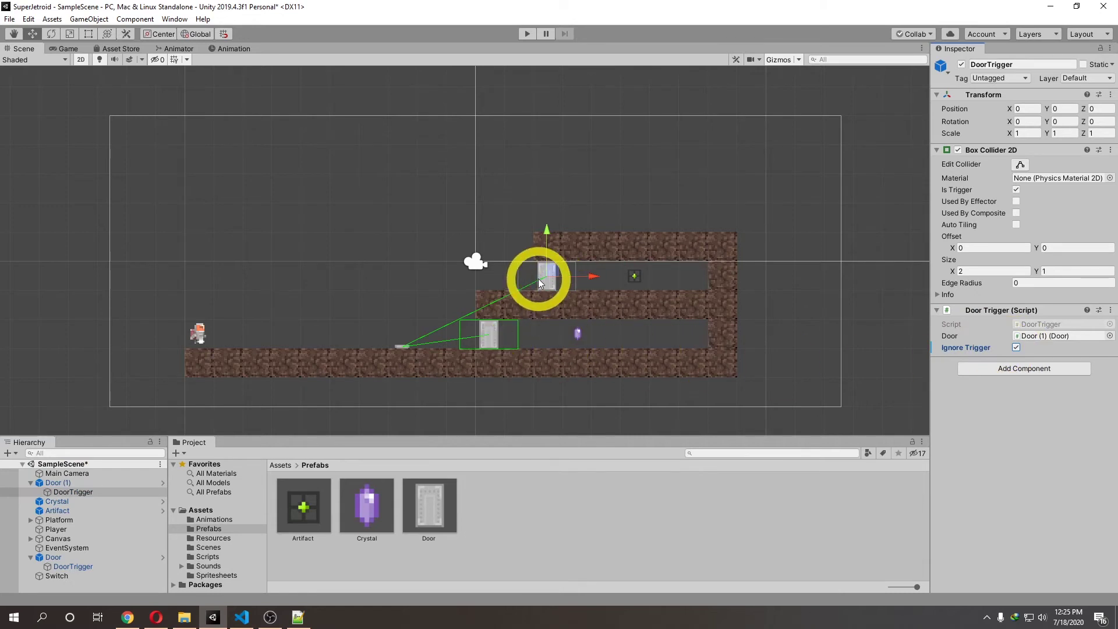
click(1016, 348)
click(87, 567)
click(1016, 347)
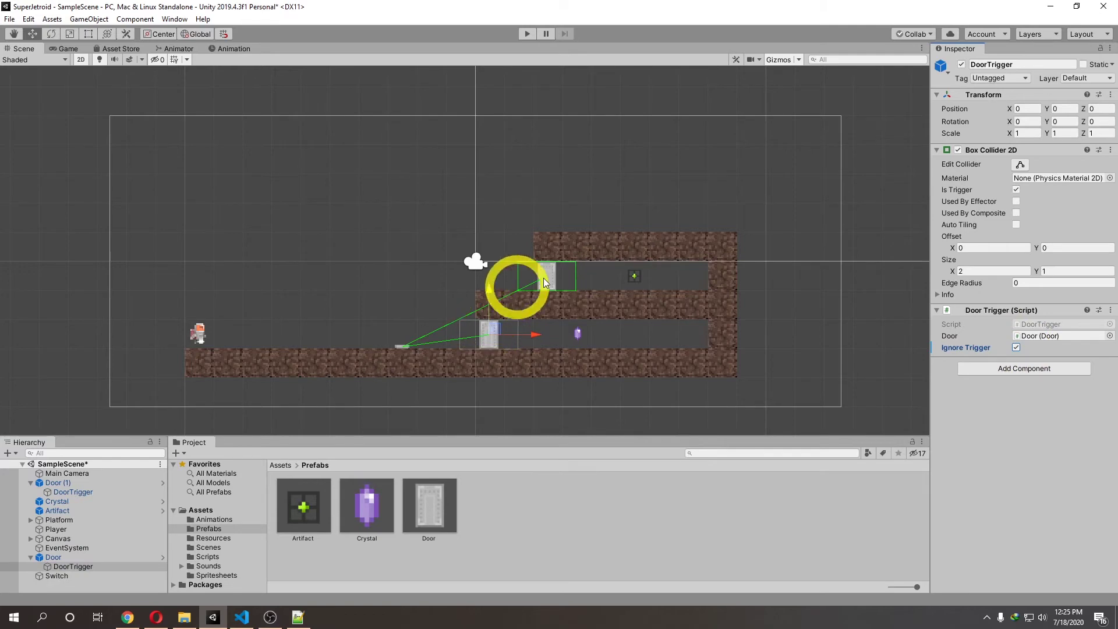
click(525, 34)
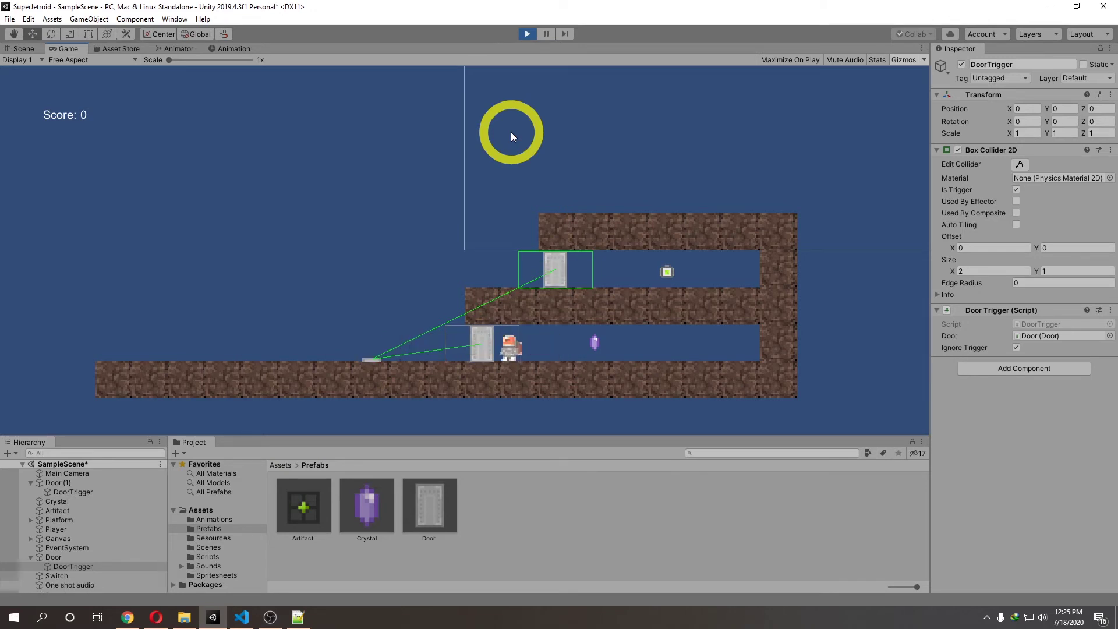
click(527, 34)
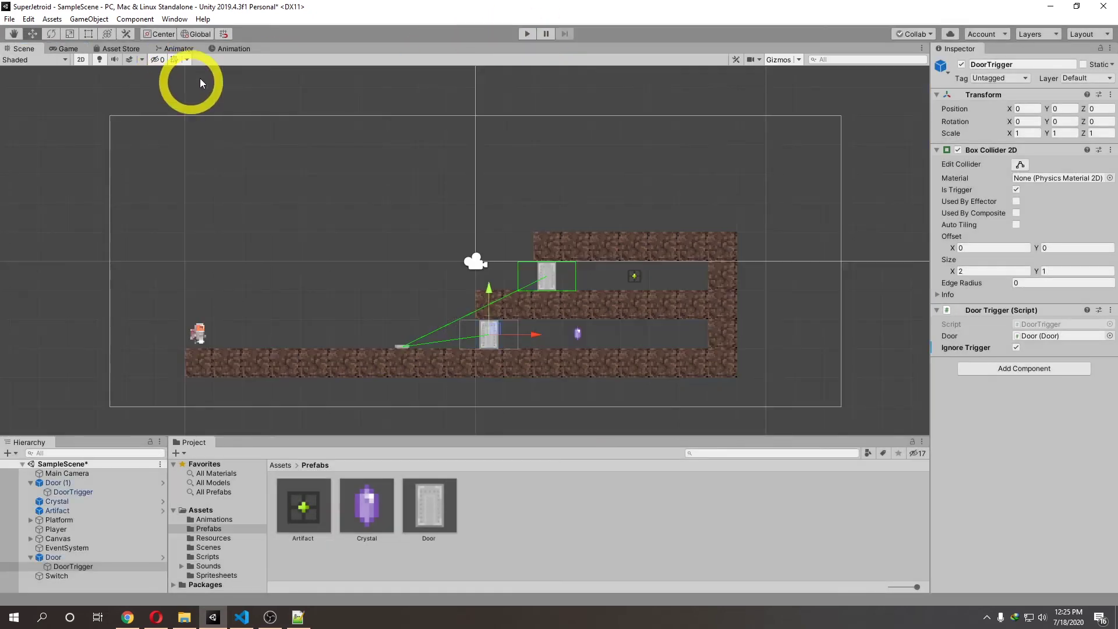
Step: Uncheck Loop Time on both the SwitchUp and SwitchDown clips
click(228, 48)
click(174, 47)
click(554, 296)
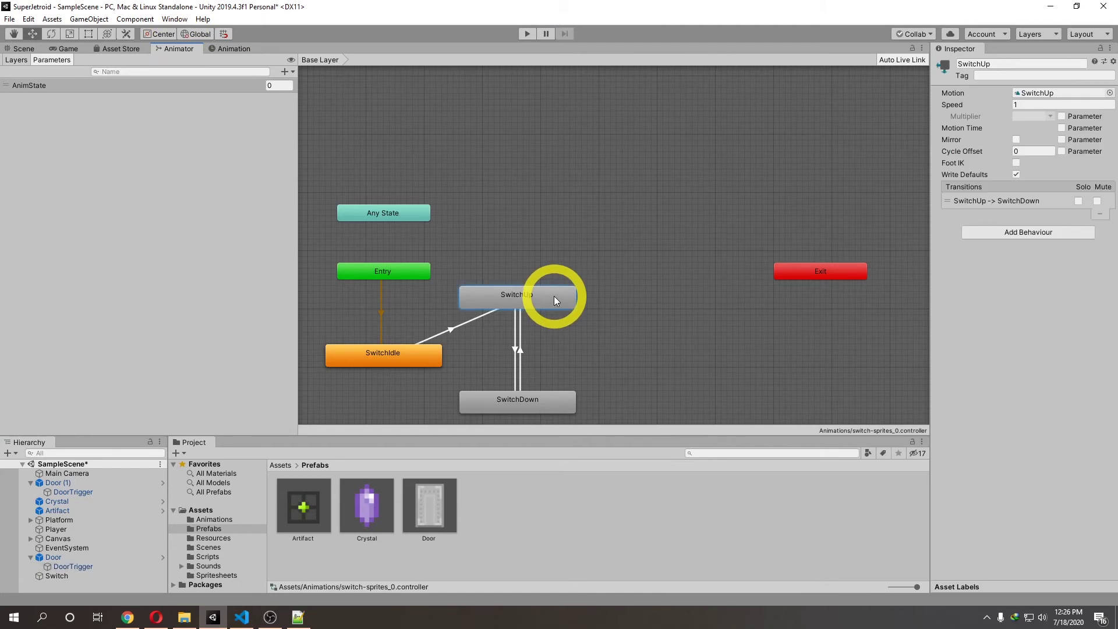
double_click(540, 291)
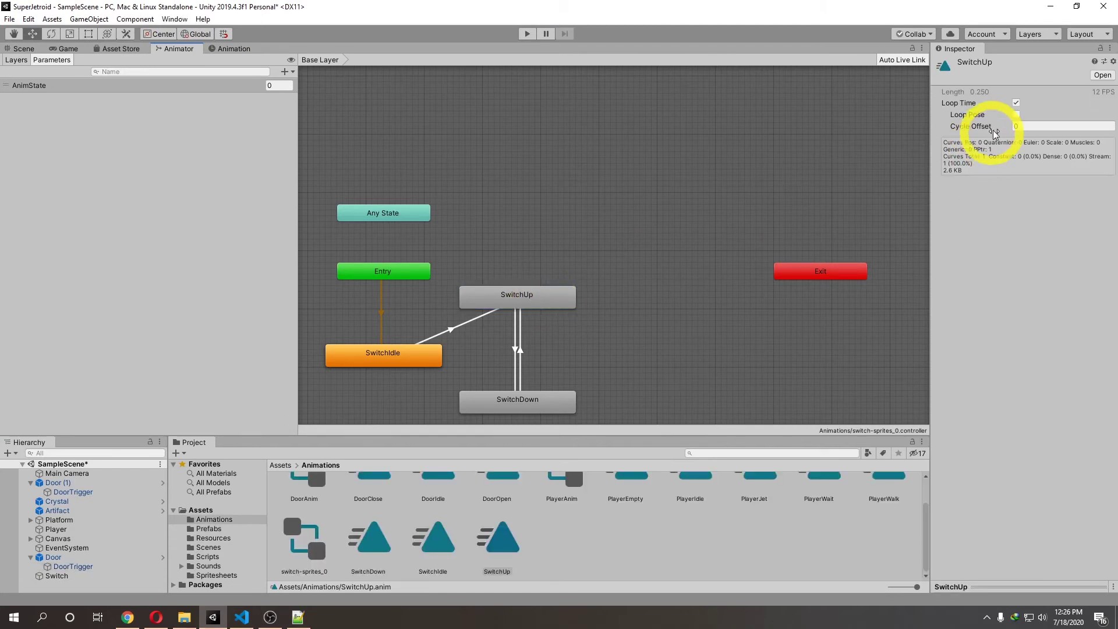
click(1016, 102)
double_click(565, 401)
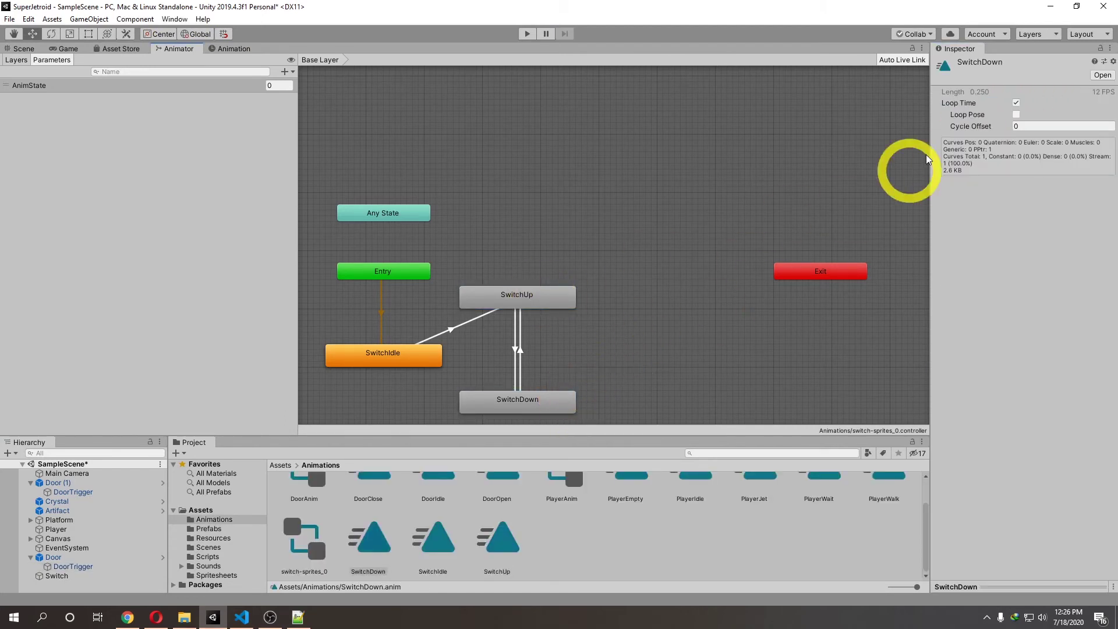
click(1016, 102)
Step: Playtest walking the player onto the switch and back, then reopen the Animator graph
click(24, 48)
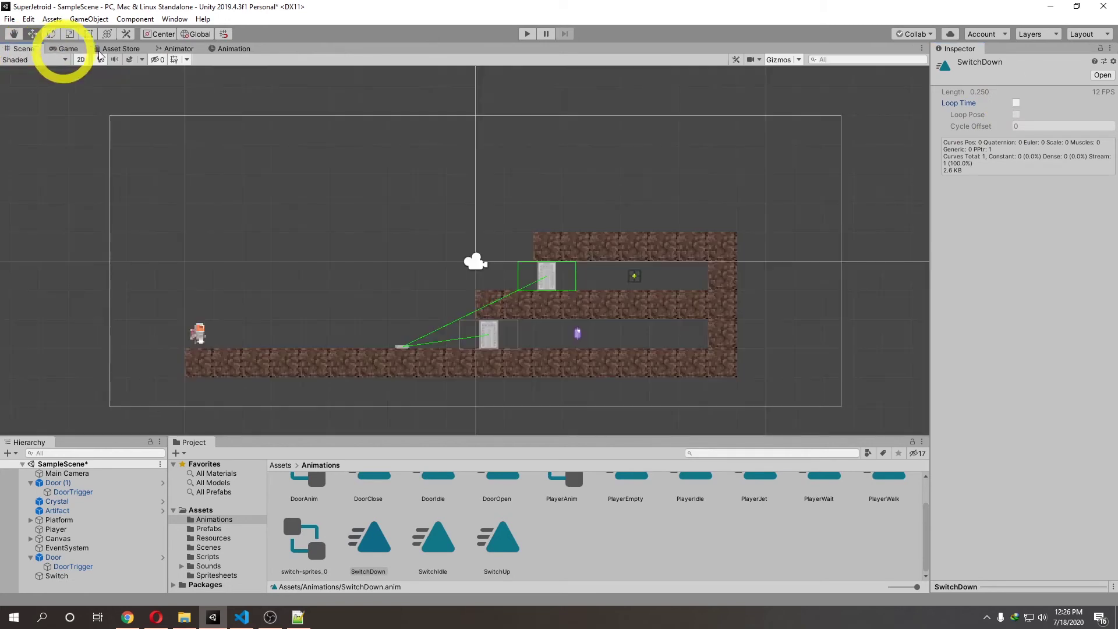
click(528, 34)
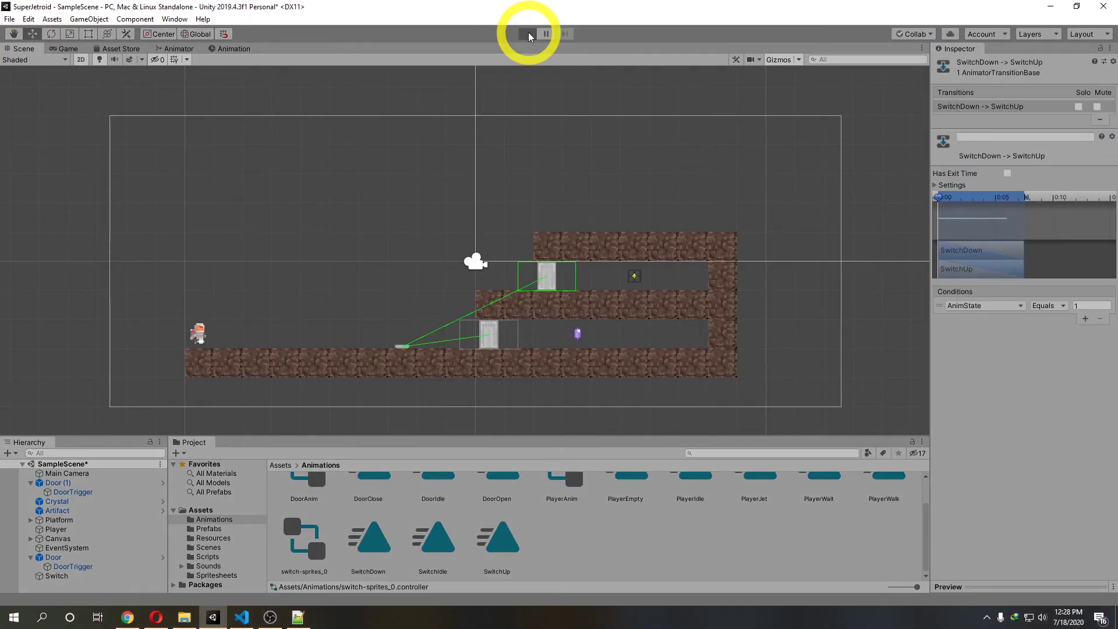
key(Right)
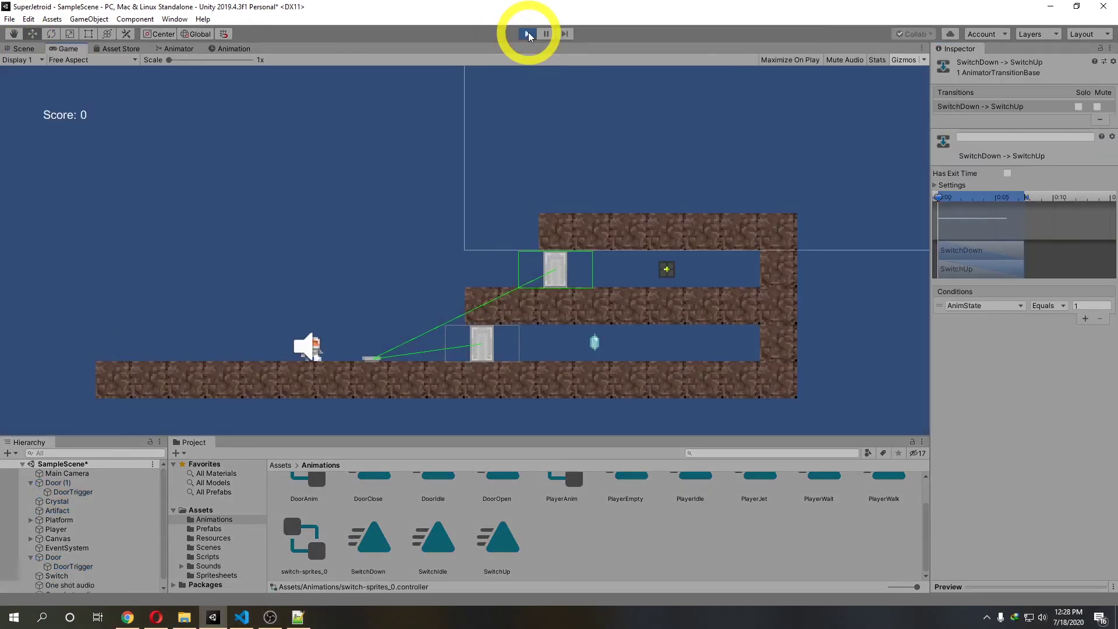
key(Left)
key(Right)
key(Left)
click(528, 33)
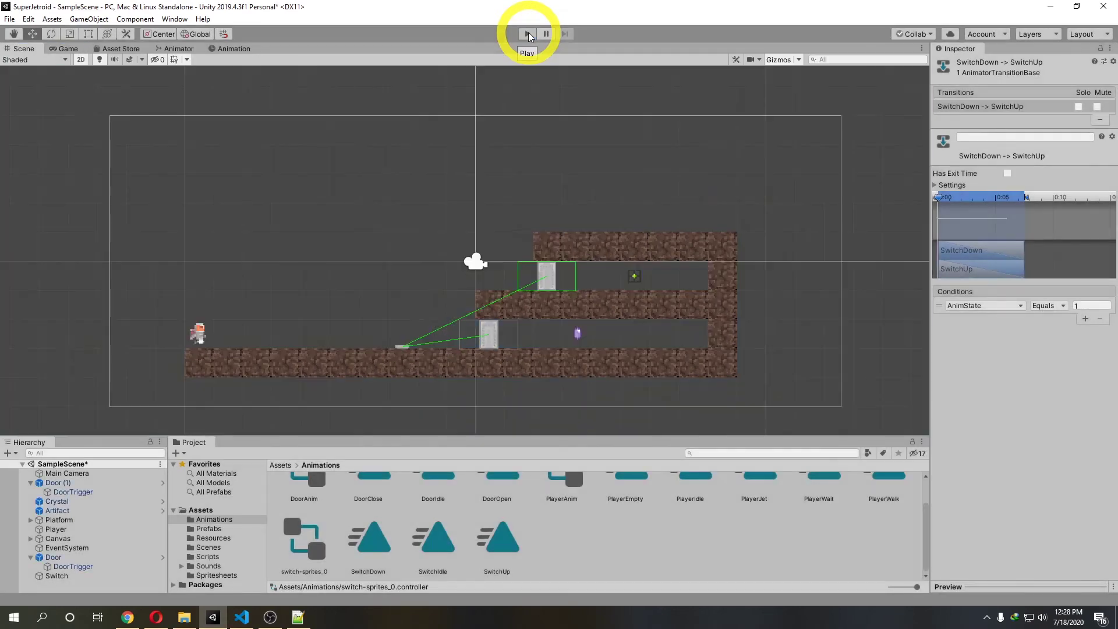
click(191, 50)
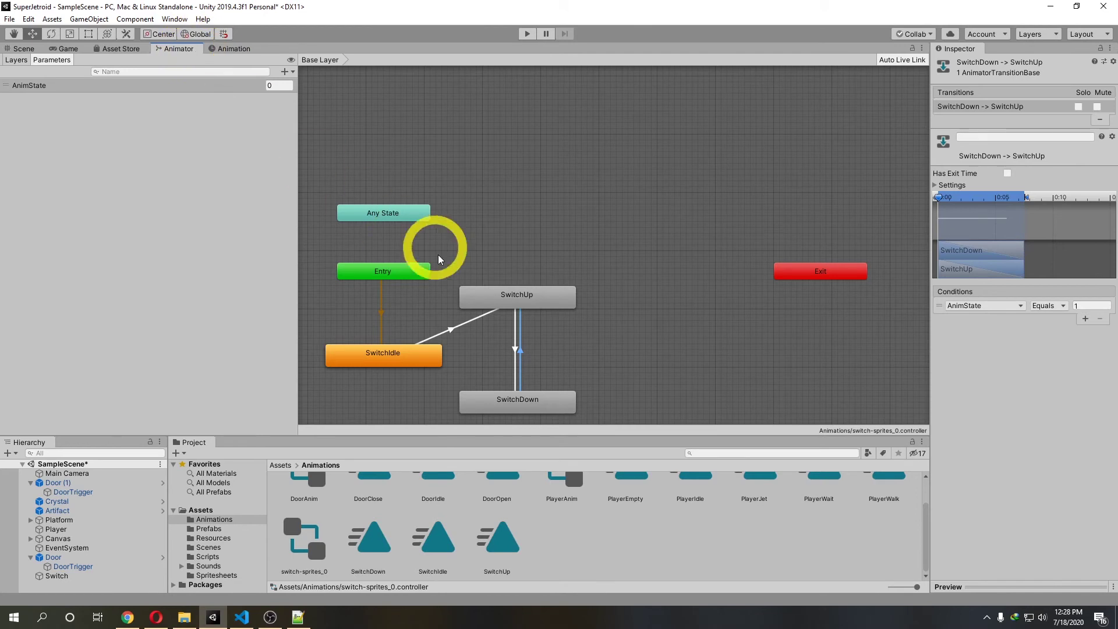
Step: Delete the SwitchIdle→SwitchUp transition
click(421, 347)
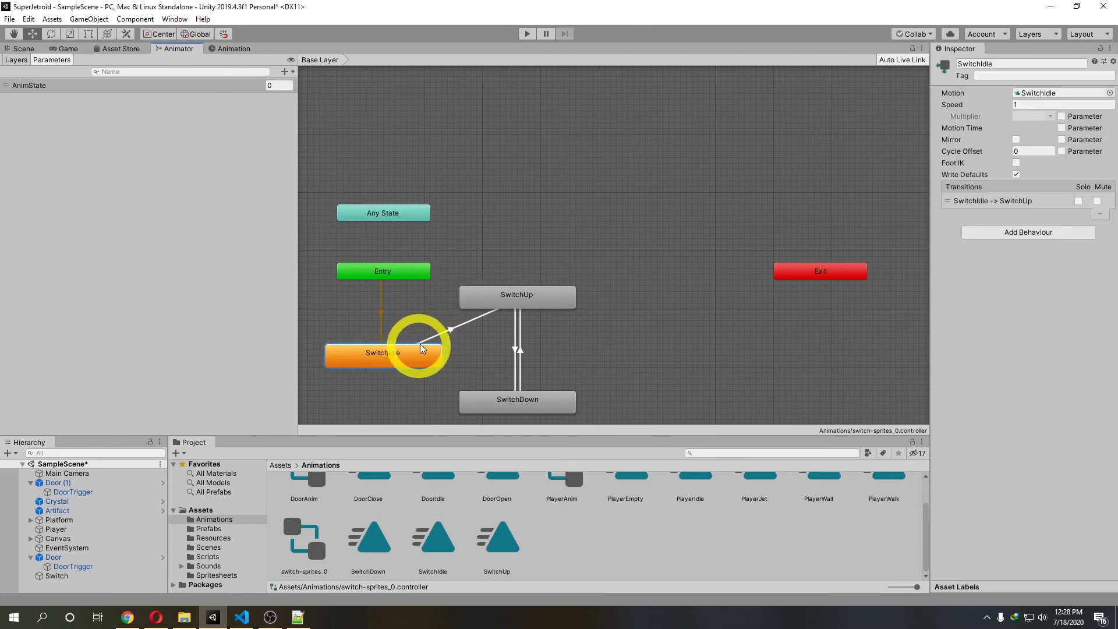
click(458, 330)
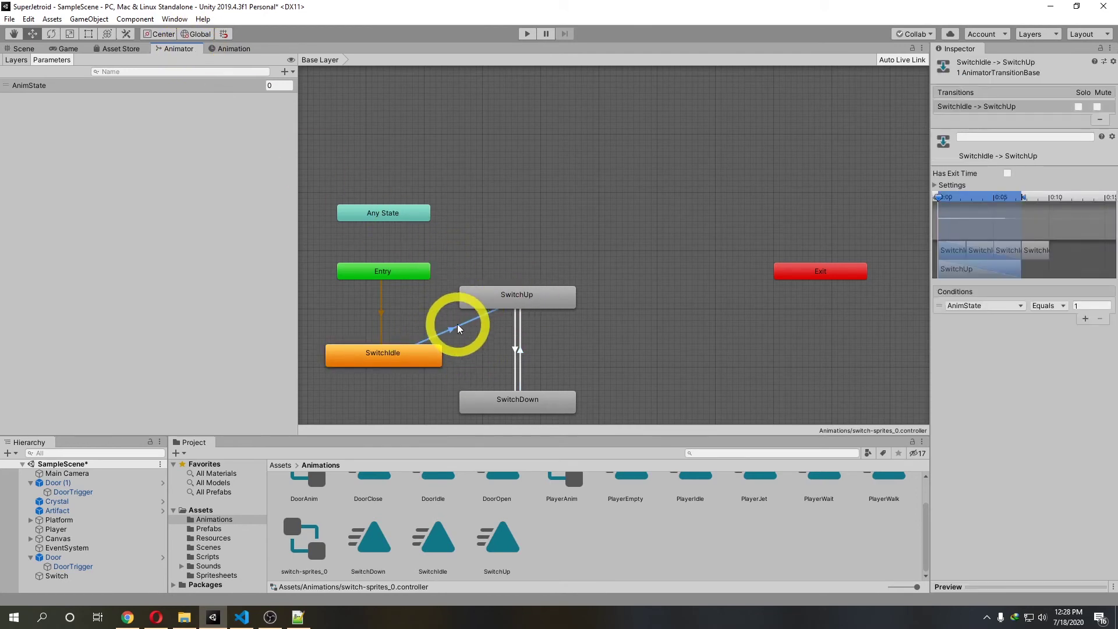
right_click(459, 324)
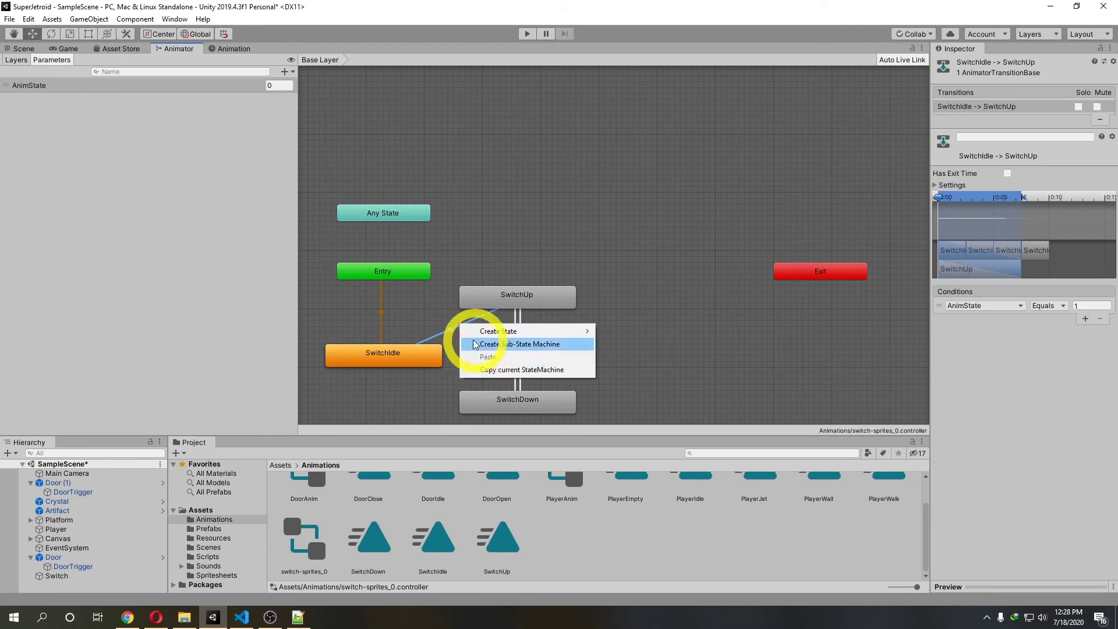
key(Escape)
key(Delete)
Step: Add a SwitchIdle→SwitchDown transition with the condition AnimState Equals 1
click(431, 352)
right_click(434, 354)
click(476, 359)
click(475, 401)
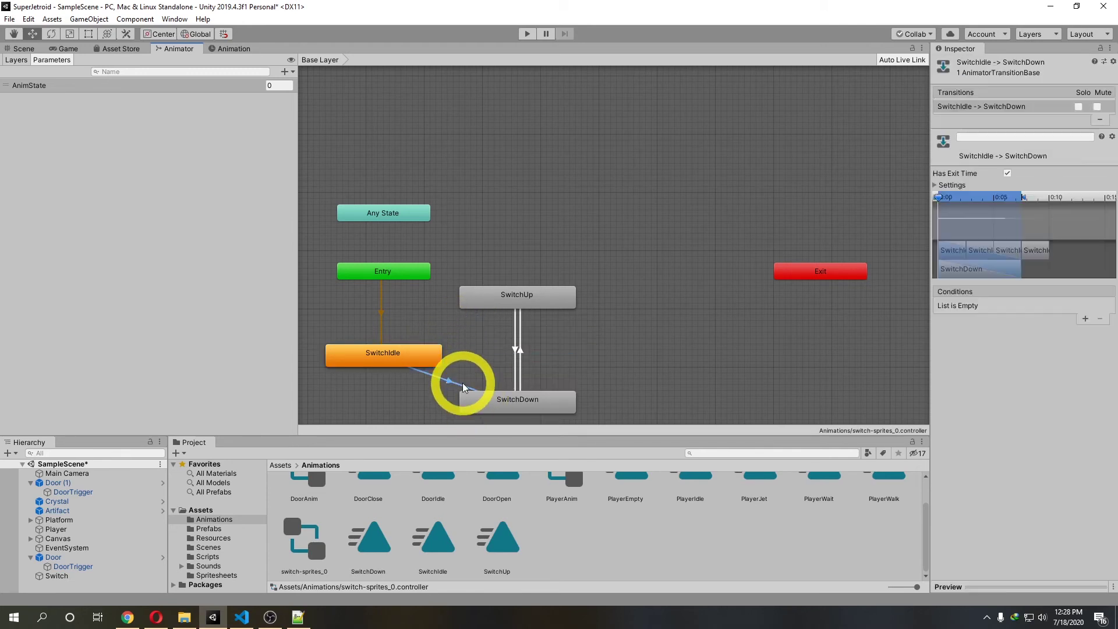
click(1085, 319)
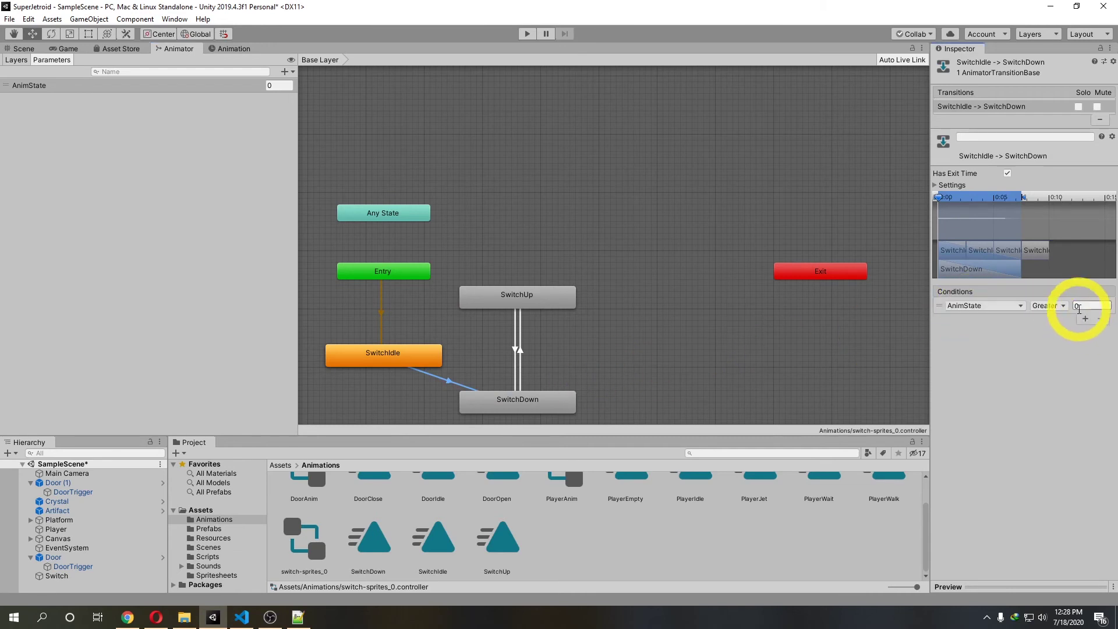
click(1048, 305)
click(1054, 339)
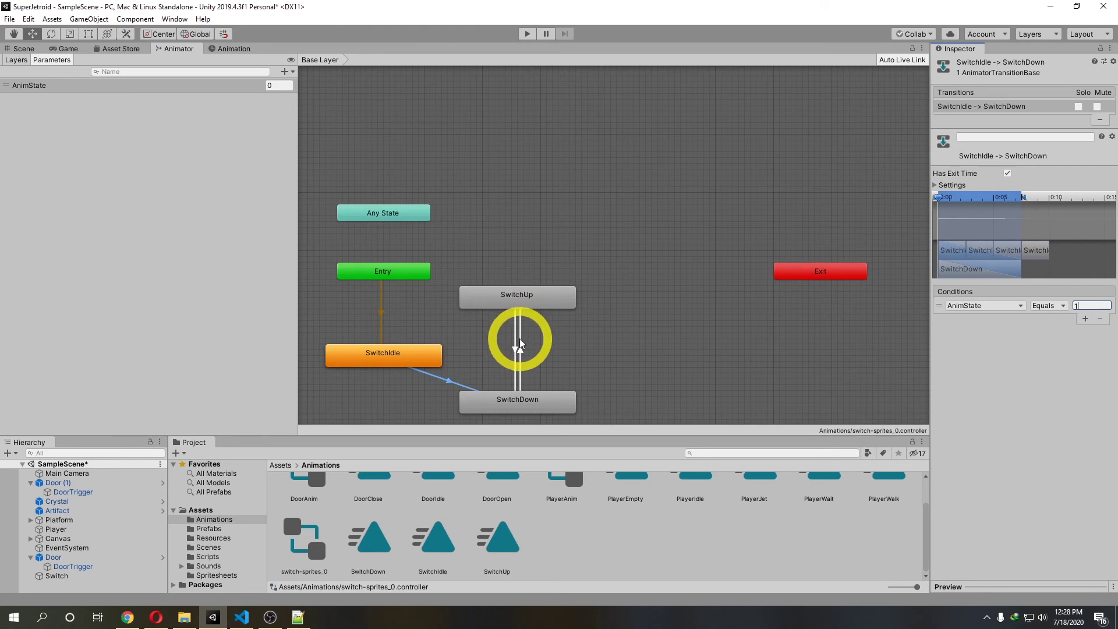
Step: Check the condition values on the SwitchDown↔SwitchUp transitions, then return to the Scene
click(519, 342)
click(516, 354)
click(1089, 305)
click(519, 343)
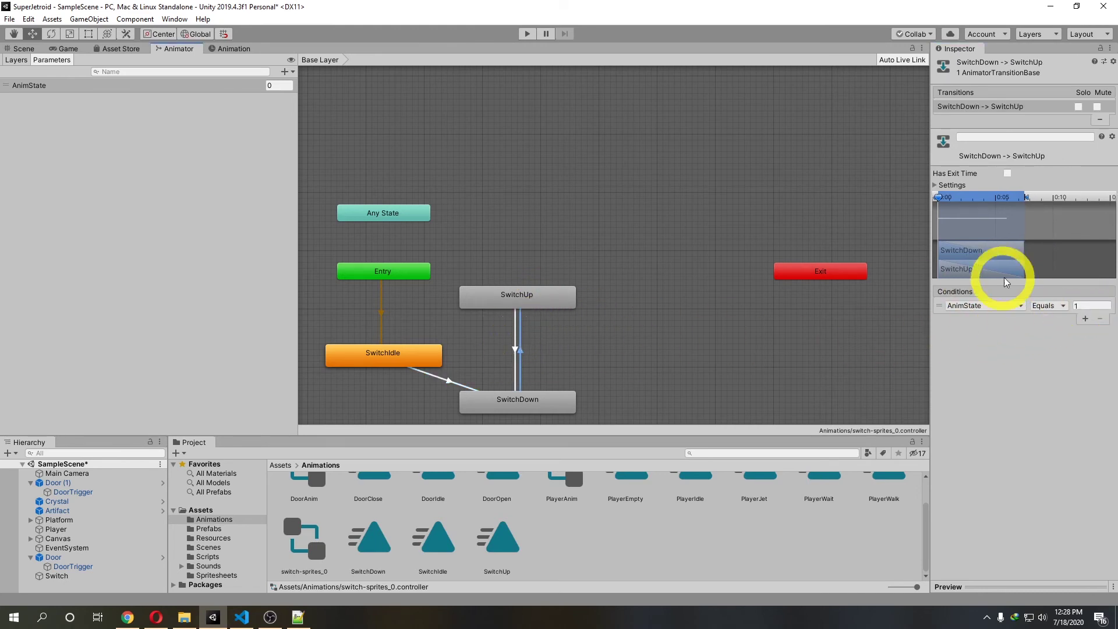
click(1090, 305)
click(691, 349)
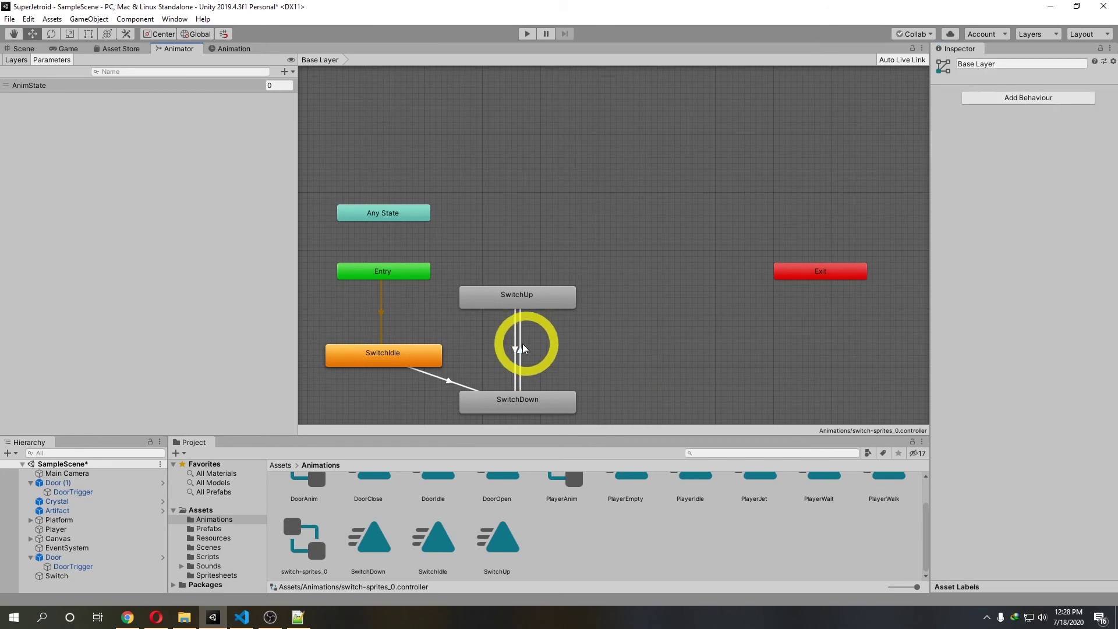
click(23, 48)
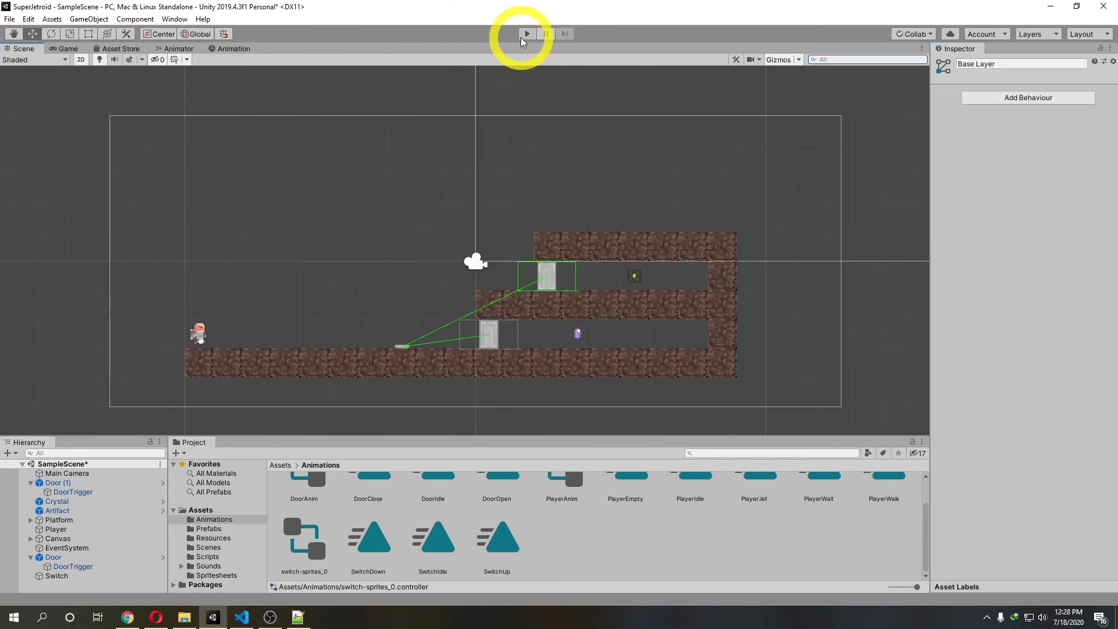
click(527, 34)
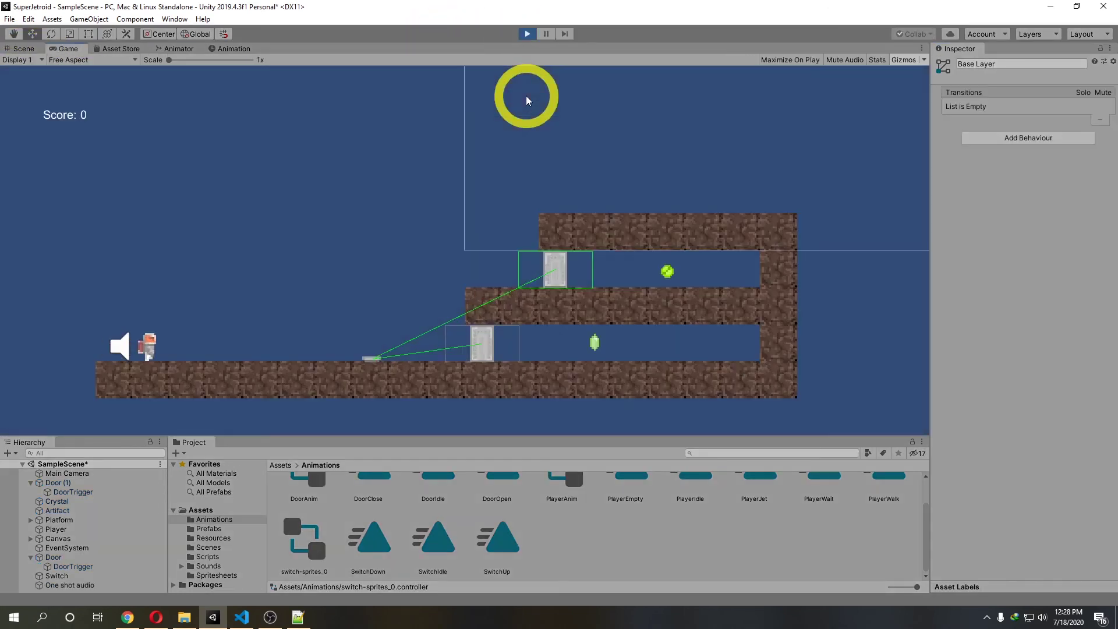
key(Right)
key(Left)
key(Right)
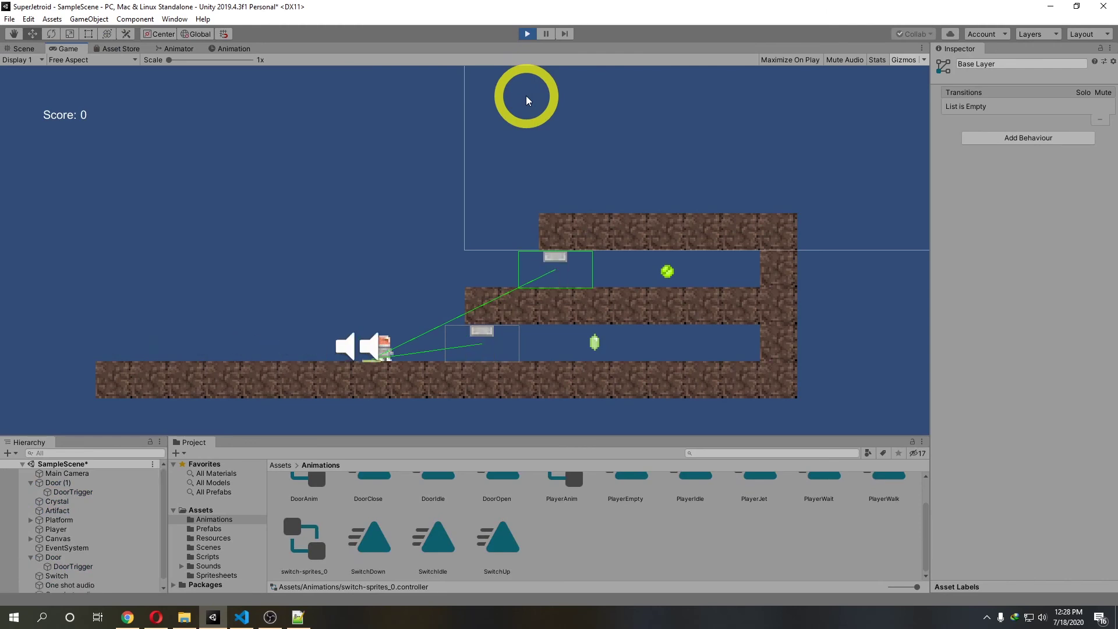
key(Left)
key(Right)
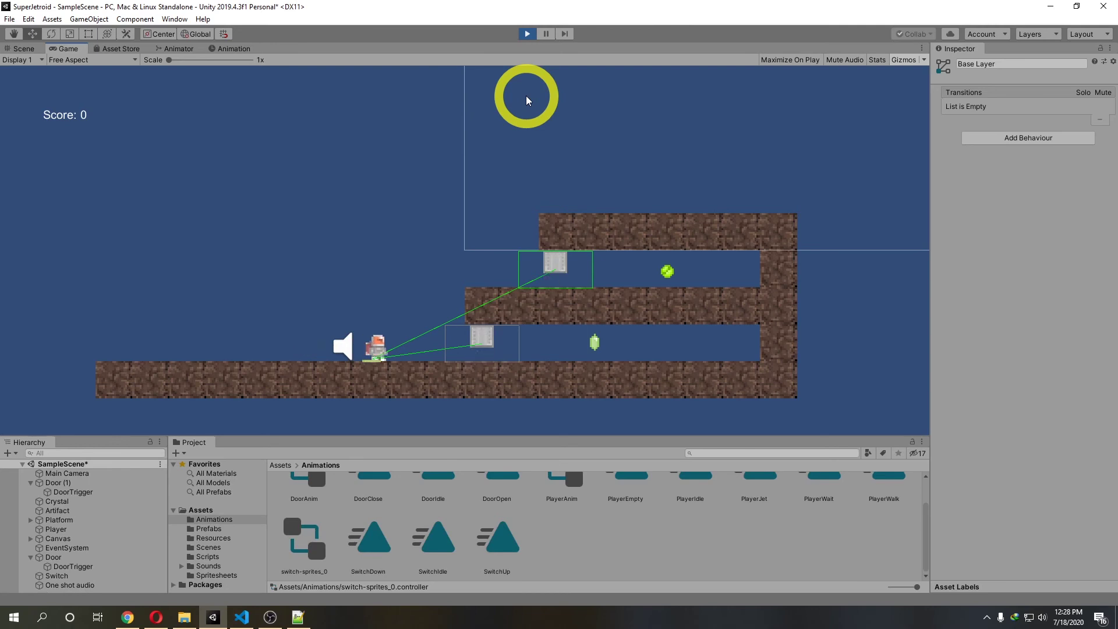
key(Left)
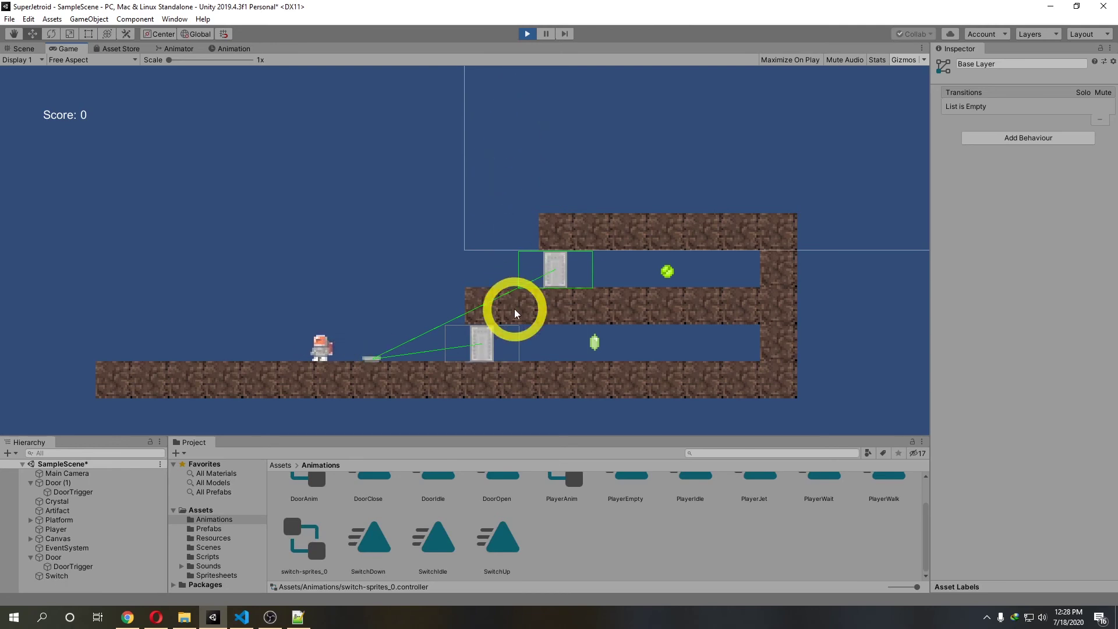
click(526, 33)
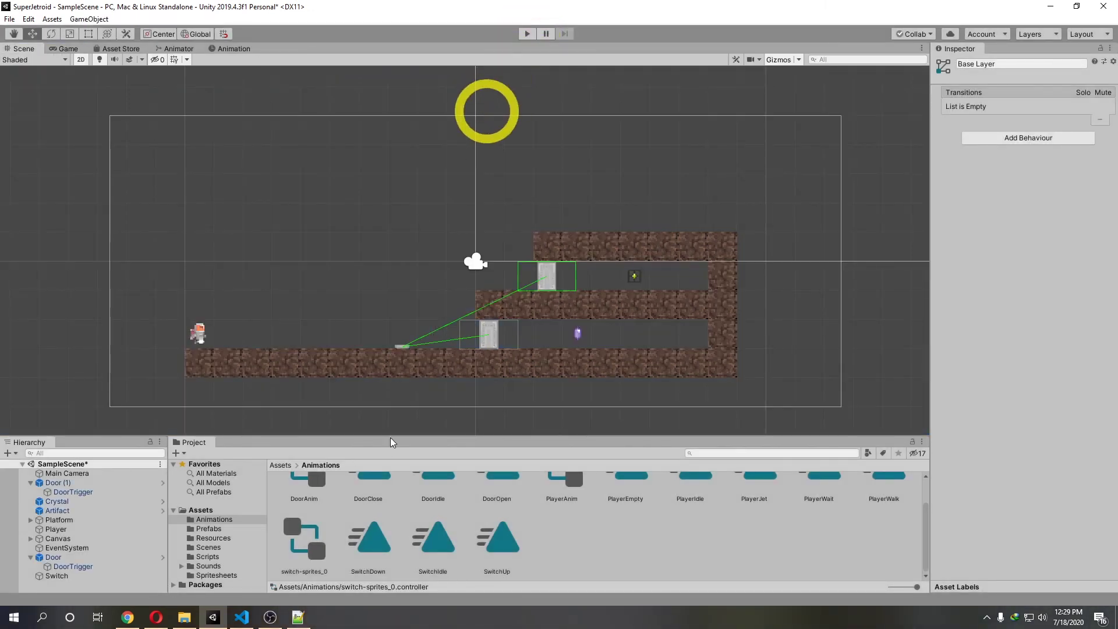
Step: Tick Sticky on the Switch script, then play and walk the player over the switch and back
click(404, 348)
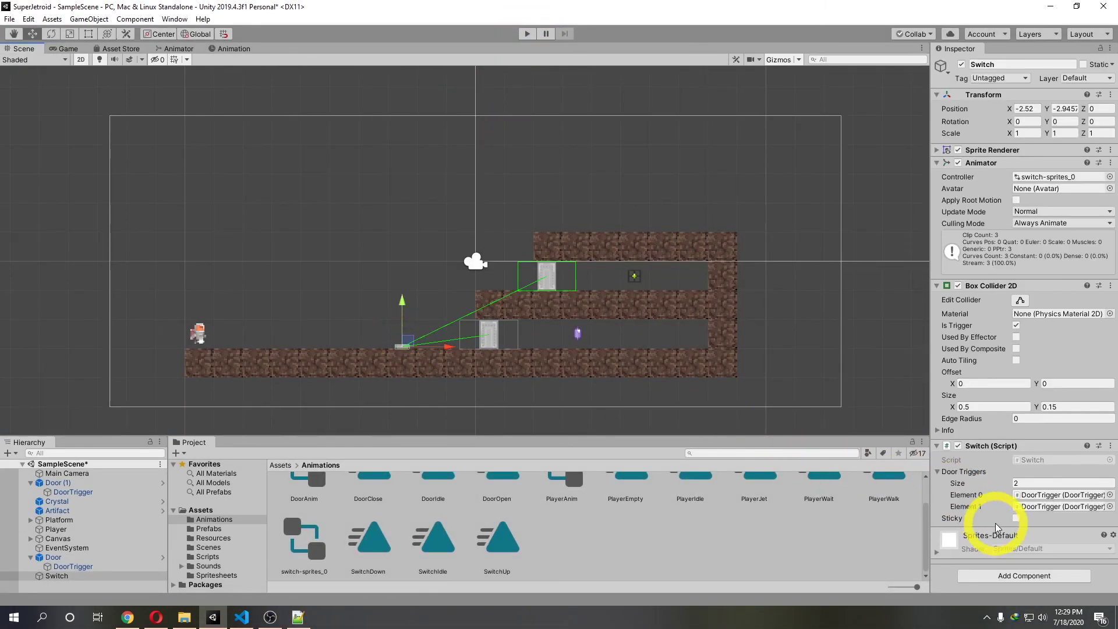
click(1016, 517)
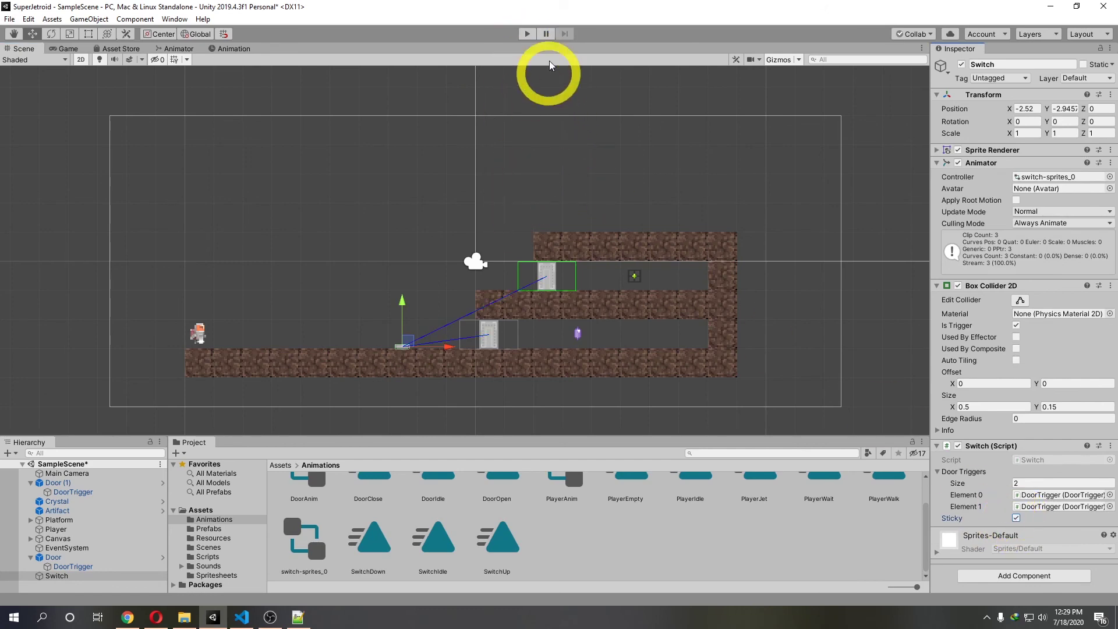
key(ctrl+p)
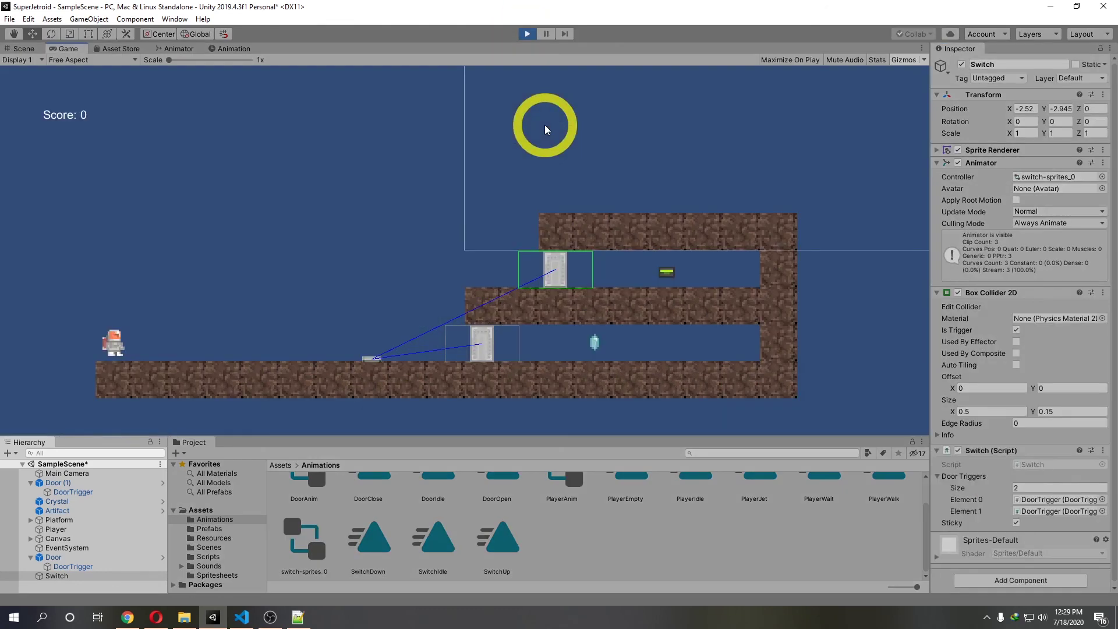
key(Right)
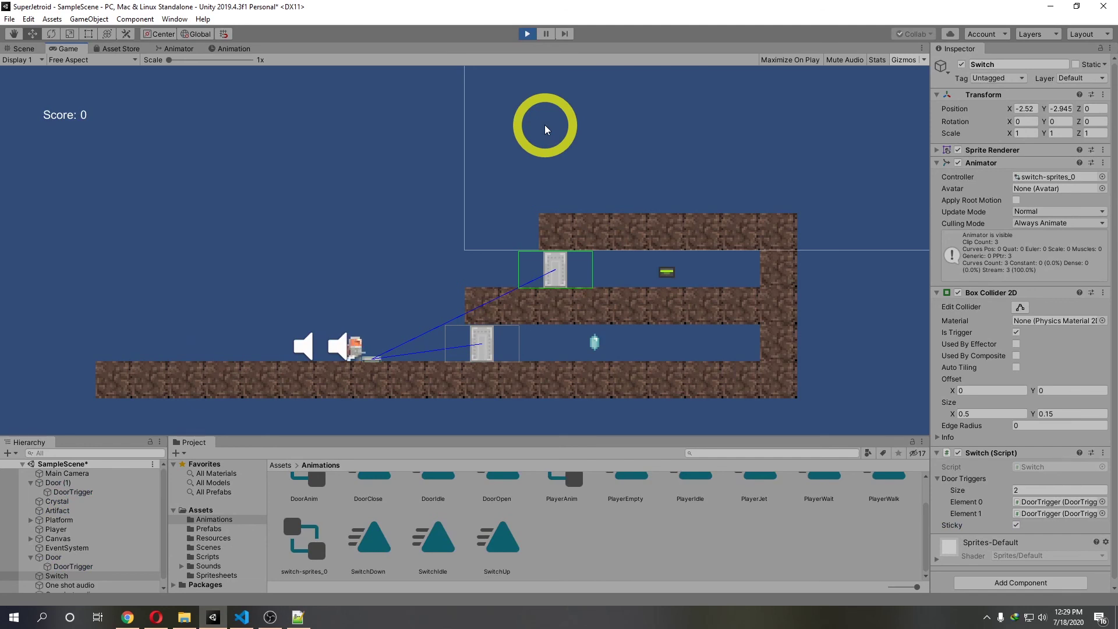
key(Left)
key(Right)
key(Left)
key(Left)
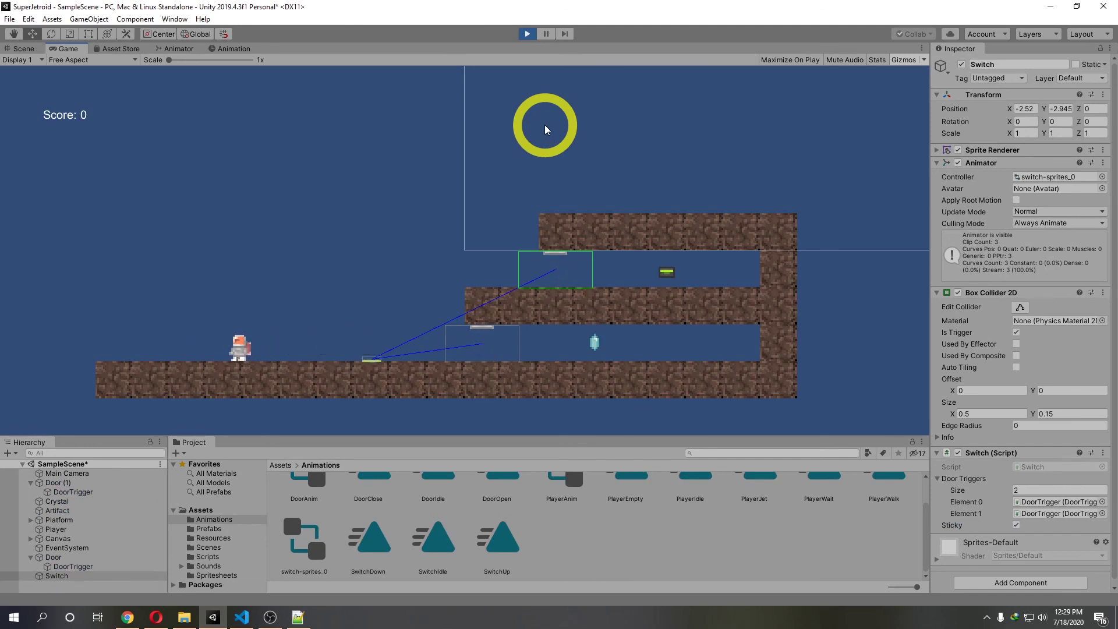